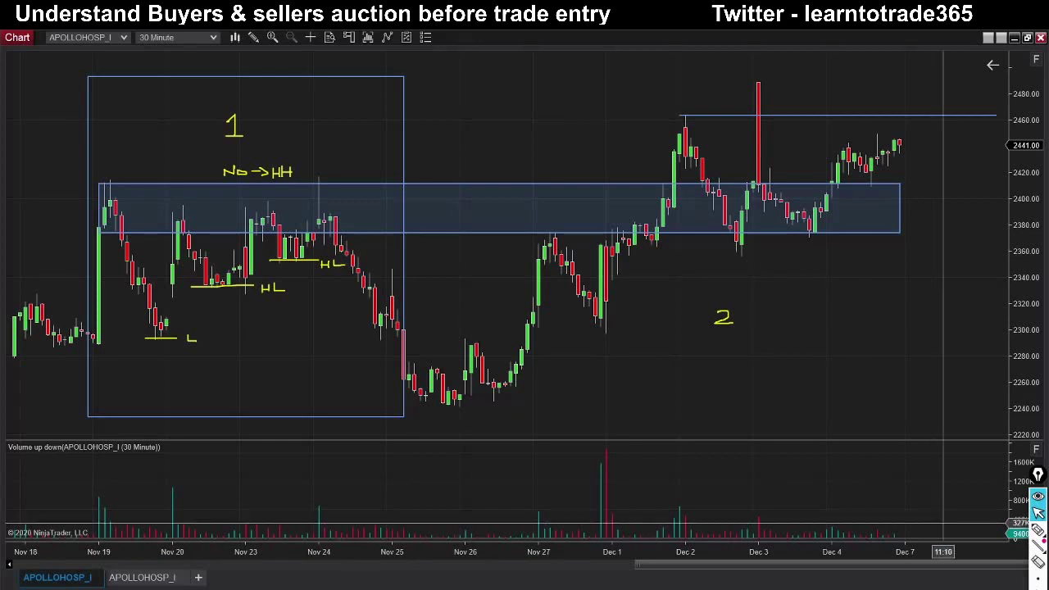
Look at the daily APOLLOHOSP_I chart and return to the 30 Minute chart.
mouse_move(1037, 529)
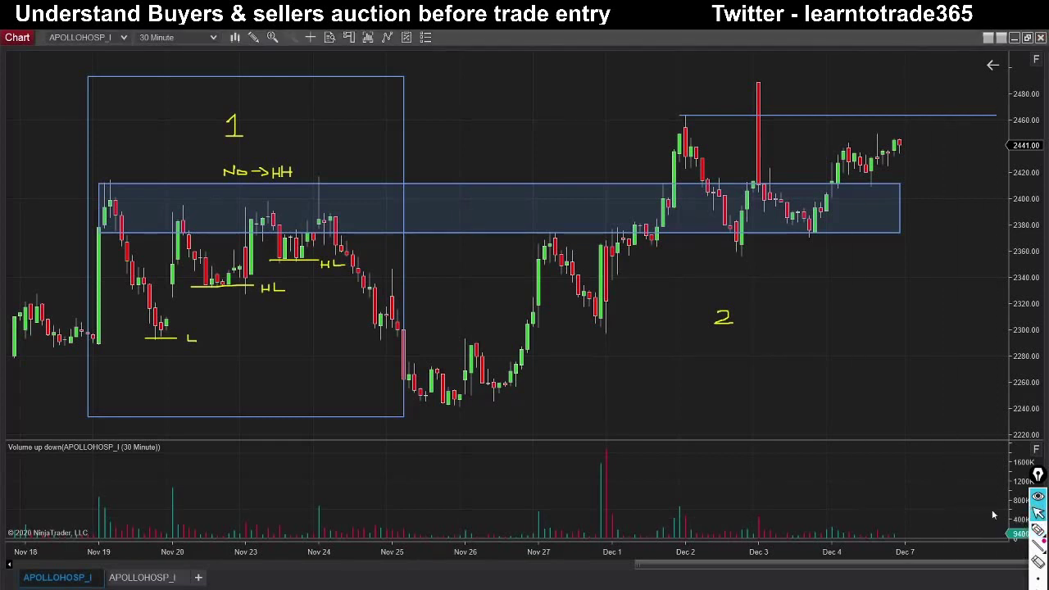
left_click(129, 579)
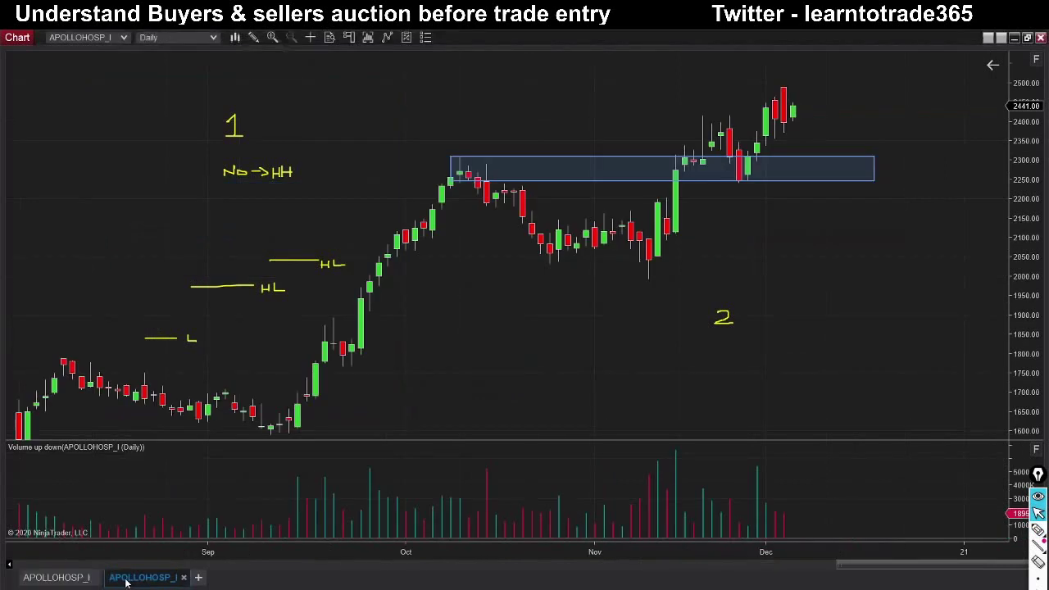
left_click(57, 578)
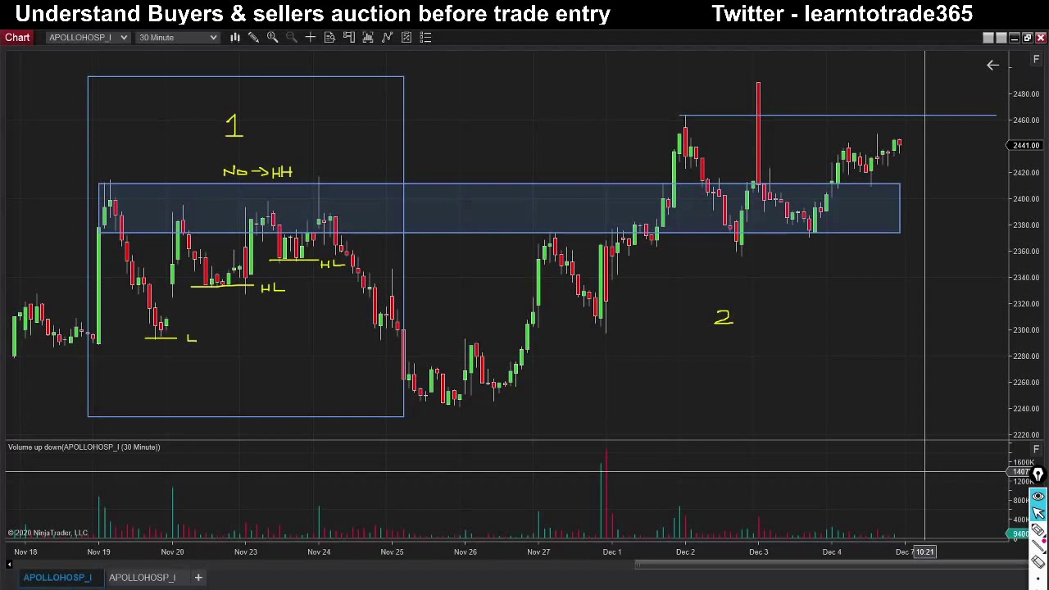
With the pen, draw a check mark beside the number 1 and another beside the number 2.
left_click(988, 531)
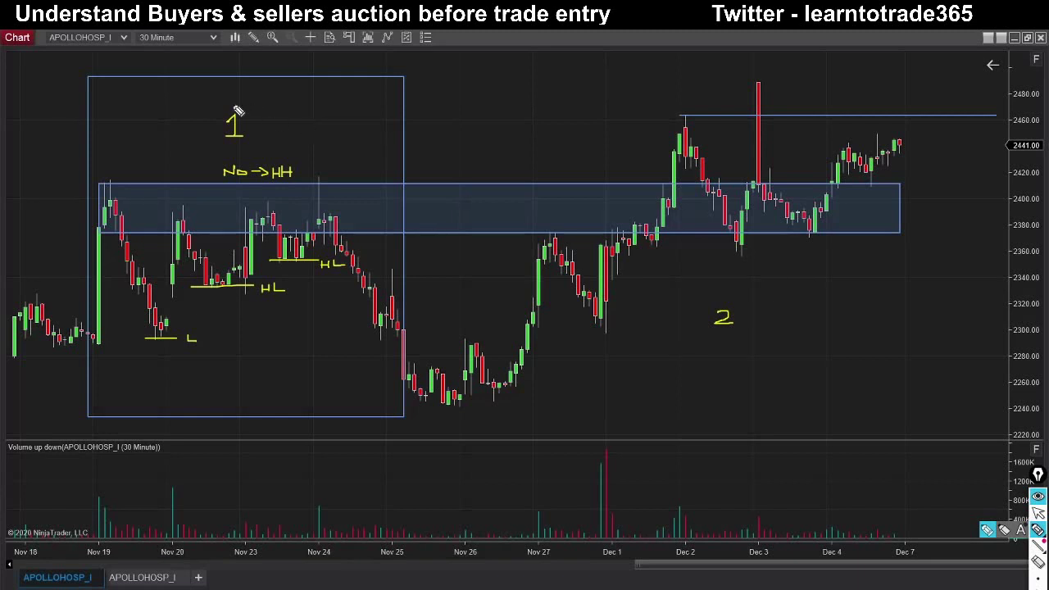
left_click_drag(252, 117, 292, 90)
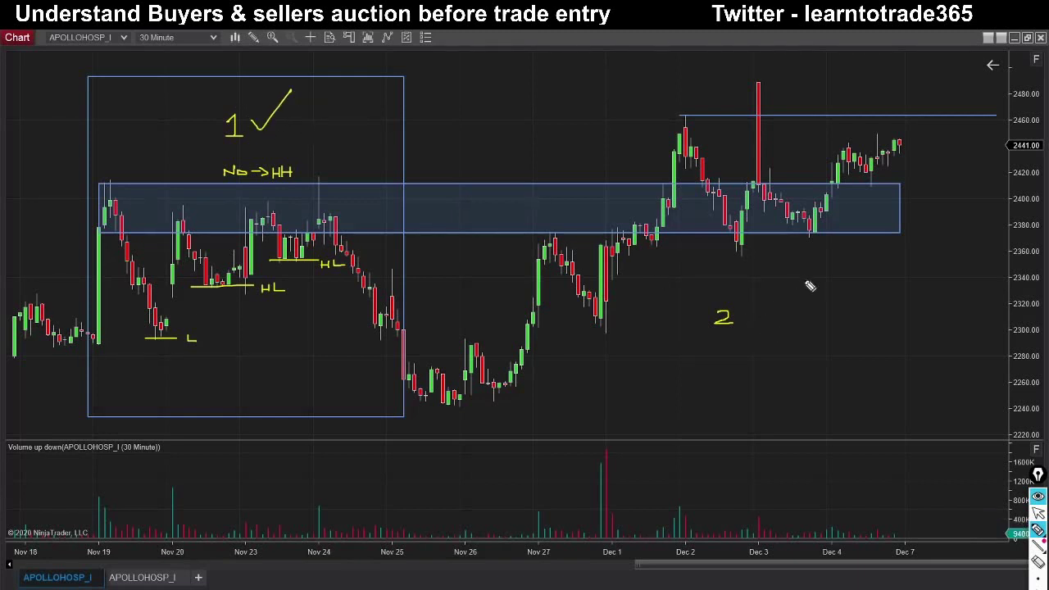
left_click_drag(742, 314, 805, 279)
Draw a brace at the blue price zone's right end and label the zone R near Nov 24 and S near Dec 4.
left_click_drag(917, 188, 910, 239)
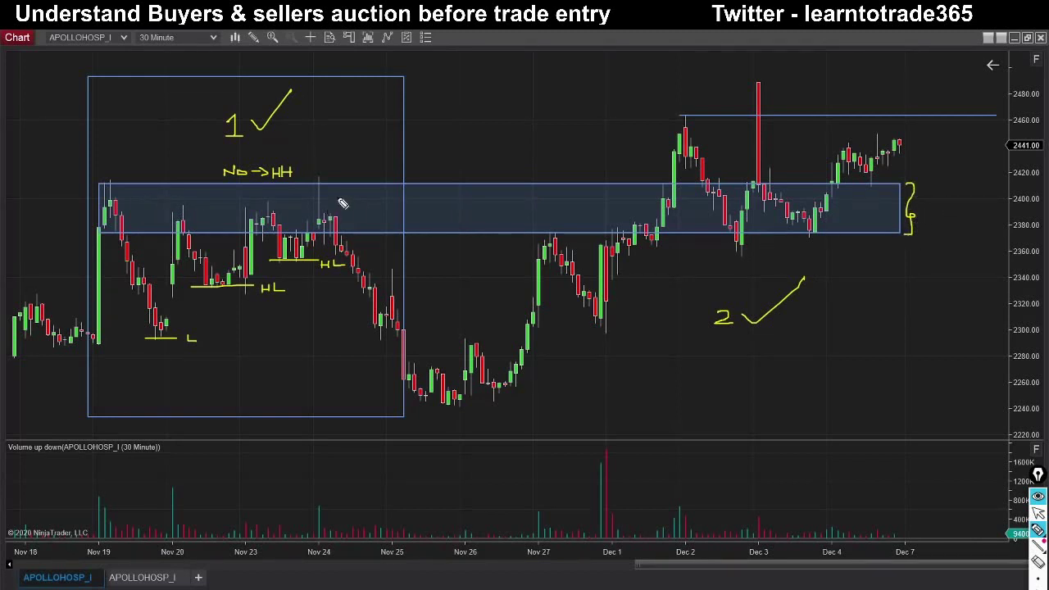
left_click_drag(349, 197, 361, 210)
left_click_drag(874, 198, 864, 213)
Draw boxes around the L label and both HL labels under the November swing lows.
left_click_drag(189, 334, 196, 341)
mouse_move(274, 284)
left_mouse_down()
mouse_move(285, 288)
mouse_move(249, 292)
left_mouse_up()
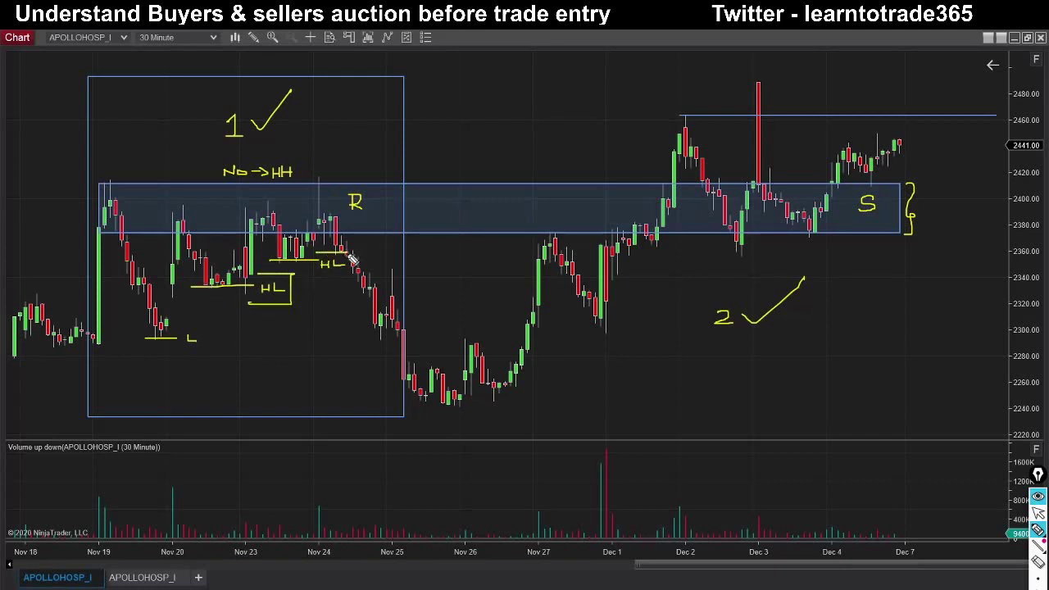
left_click_drag(351, 259, 318, 277)
mouse_move(185, 339)
left_mouse_down()
mouse_move(206, 342)
mouse_move(189, 356)
left_mouse_up()
Sketch a rising zigzag arrow below the zone near Dec 4 and label its swings HL and HH.
mouse_move(826, 418)
left_mouse_down()
mouse_move(885, 355)
mouse_move(927, 265)
mouse_move(943, 287)
left_mouse_up()
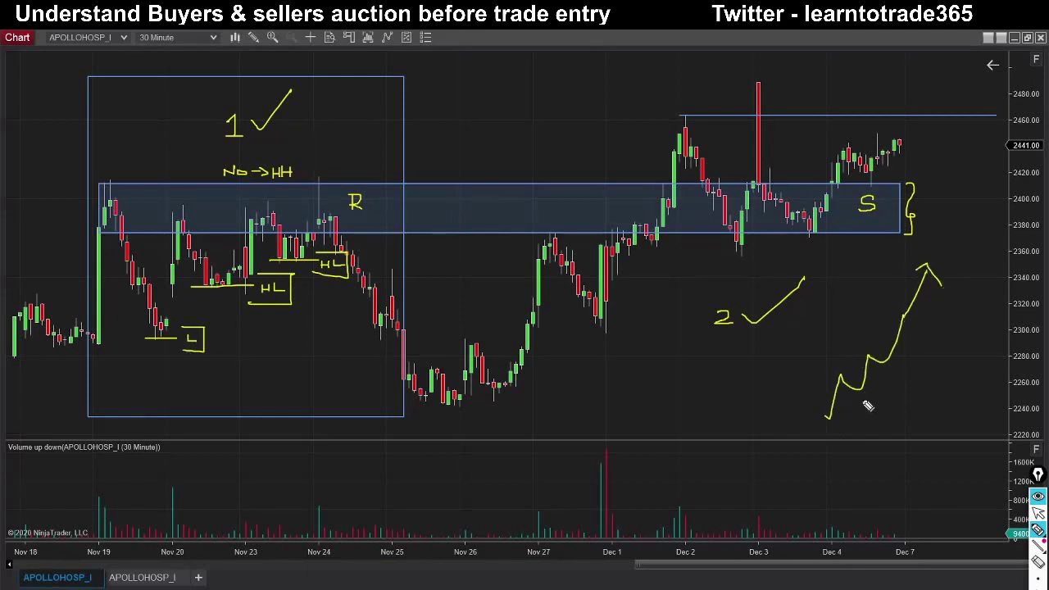
mouse_move(862, 392)
left_mouse_down()
mouse_move(862, 403)
mouse_move(872, 398)
left_mouse_up()
mouse_move(871, 392)
left_mouse_down()
mouse_move(871, 404)
mouse_move(885, 402)
left_mouse_up()
left_click_drag(864, 338, 873, 349)
Box the R label and mark the Nov 19 high with a line, a brace and a down arrow.
mouse_move(341, 182)
left_mouse_down()
mouse_move(366, 216)
mouse_move(348, 217)
left_mouse_up()
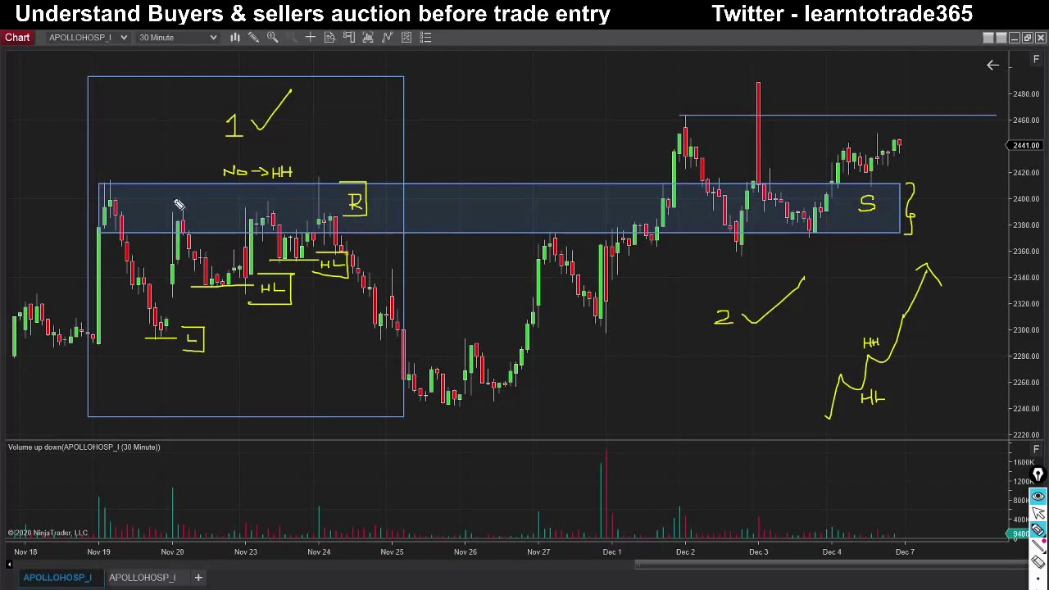
mouse_move(118, 182)
left_mouse_down()
mouse_move(91, 182)
mouse_move(151, 206)
mouse_move(137, 231)
left_mouse_up()
mouse_move(150, 130)
left_mouse_down()
mouse_move(150, 162)
mouse_move(156, 154)
left_mouse_up()
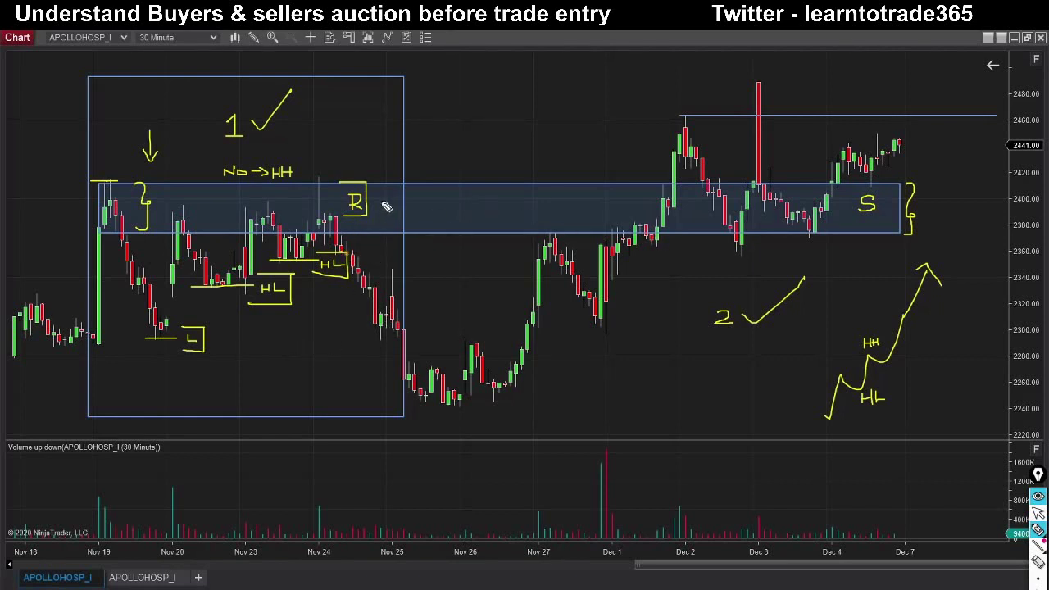
Underline the Nov 26 low, write 2250 beside it, and add a down arrow and an up arrow beneath it.
mouse_move(432, 404)
left_mouse_down()
mouse_move(533, 414)
mouse_move(564, 399)
left_mouse_up()
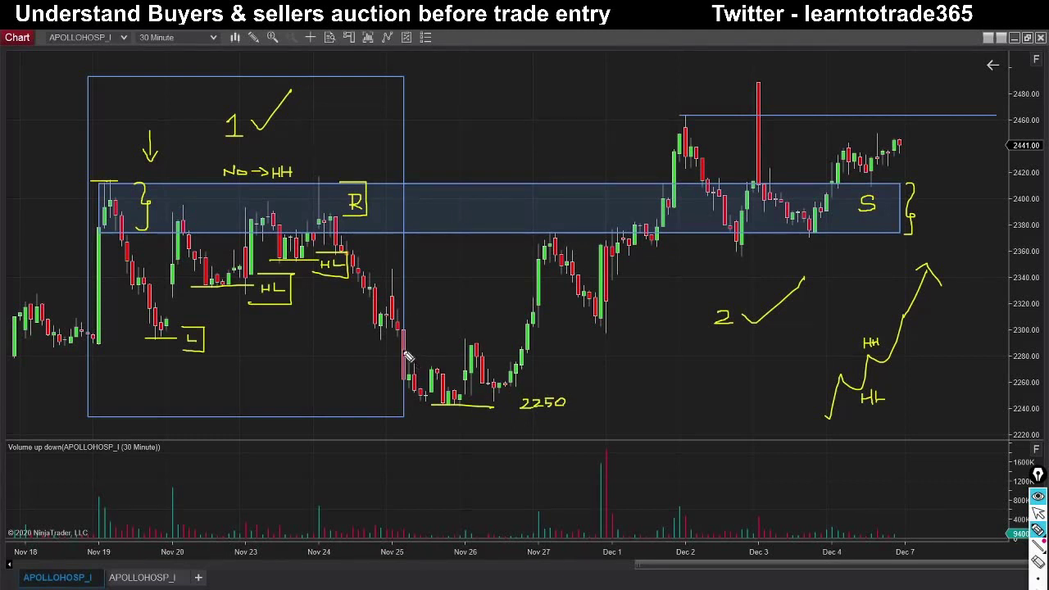
left_click_drag(492, 416, 518, 455)
left_click_drag(464, 422, 459, 420)
Draw down arrows along the Nov 26 and Nov 27 pullbacks and mark the rebounds after them.
left_click_drag(474, 339, 498, 387)
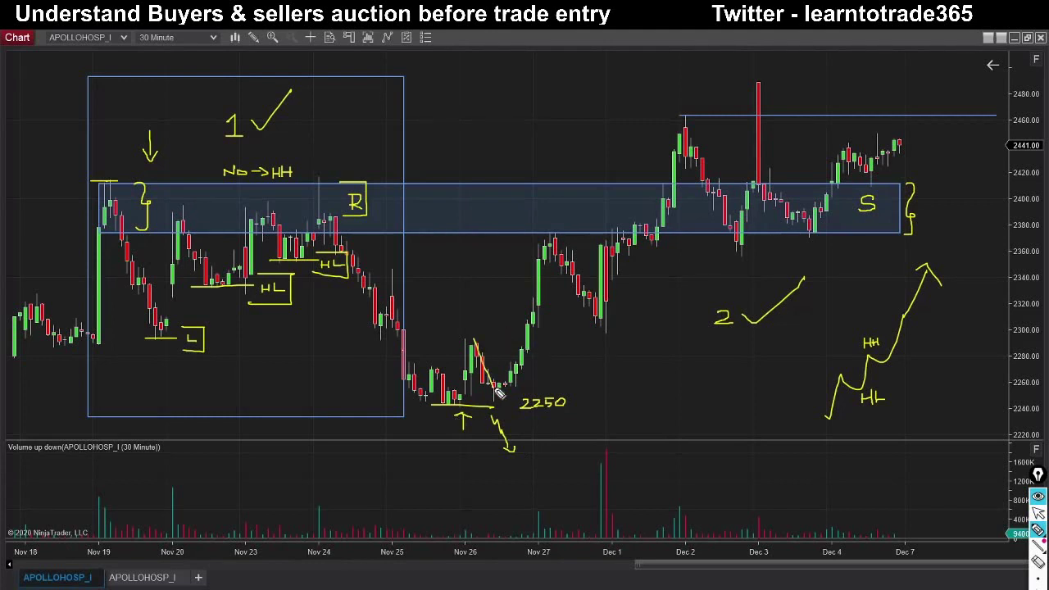
left_click_drag(552, 237, 609, 321)
left_click_drag(609, 314, 604, 326)
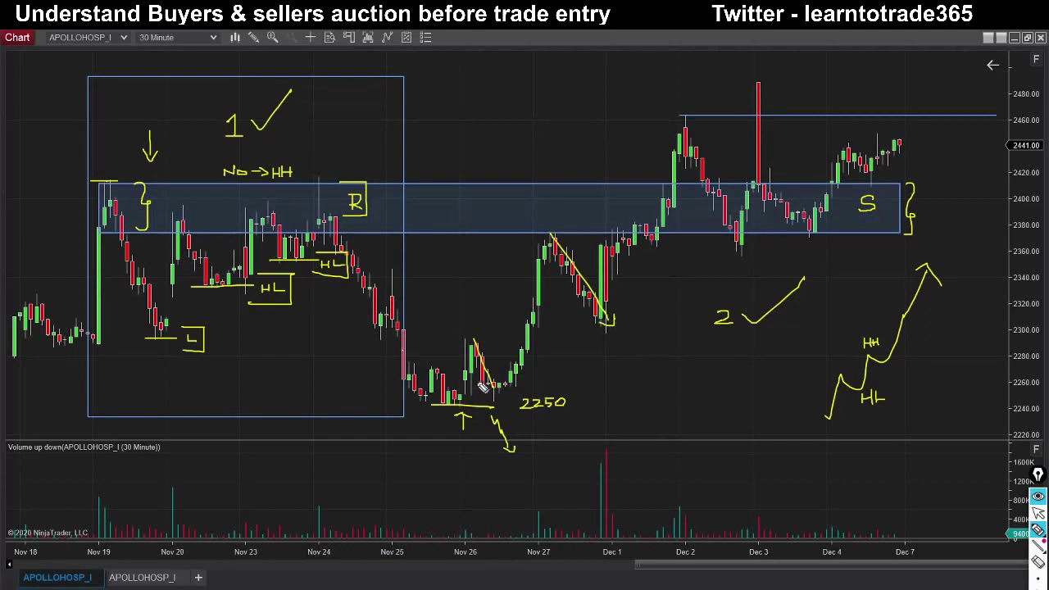
left_click_drag(487, 336, 511, 291)
left_click_drag(619, 302, 635, 292)
Clear the annotations, label the Nov 26 low L, and bracket the volume bars from Nov 24 to Nov 27.
left_click(1031, 583)
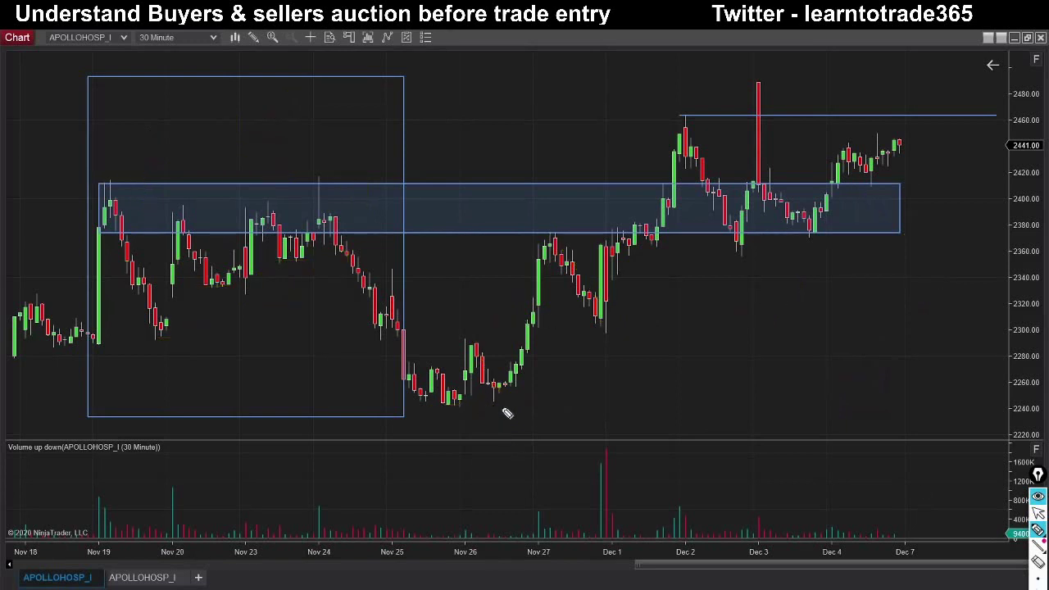
left_click_drag(479, 410, 497, 418)
mouse_move(328, 524)
left_mouse_down()
mouse_move(542, 525)
mouse_move(543, 542)
left_mouse_up()
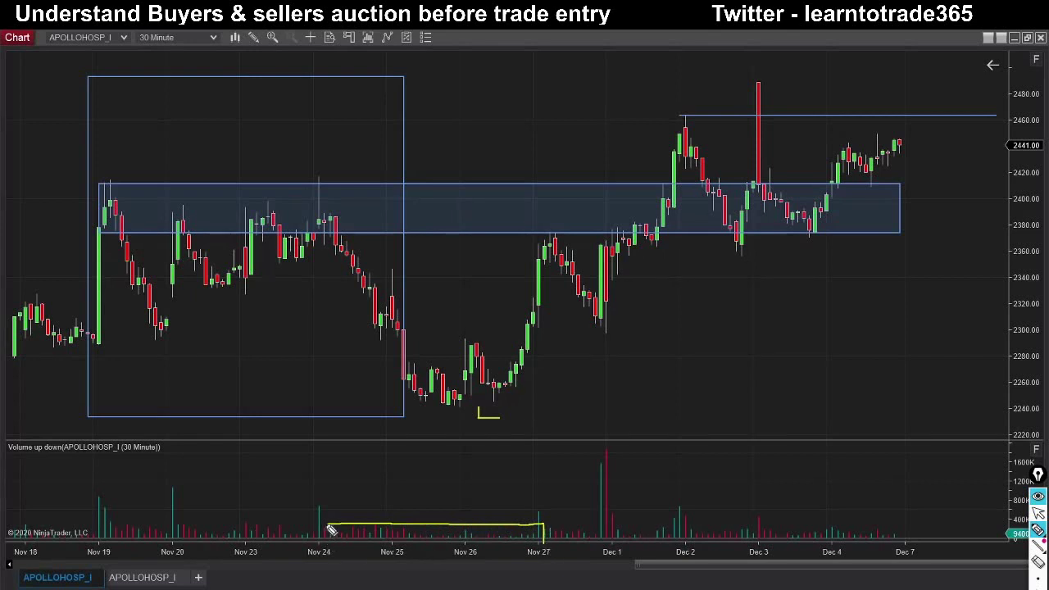
left_click_drag(325, 522, 323, 541)
Write 150 beside the Nov 25 drop and mark the zone above Nov 23 with a letter and a down arrow.
mouse_move(414, 271)
left_mouse_down()
mouse_move(413, 284)
mouse_move(428, 270)
mouse_move(432, 284)
left_mouse_up()
left_click_drag(228, 168, 226, 180)
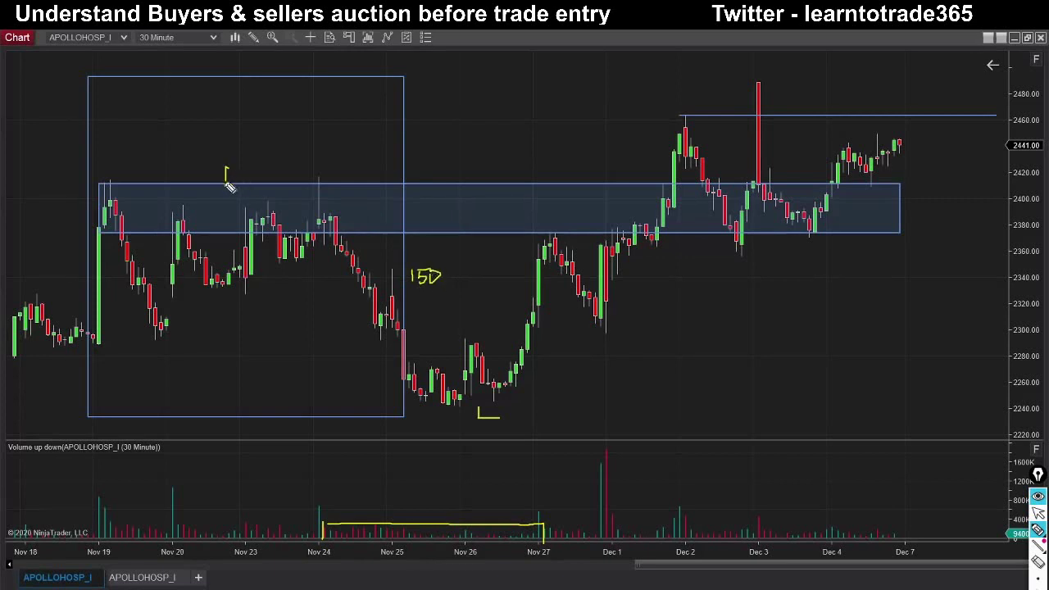
mouse_move(262, 151)
left_mouse_down()
mouse_move(263, 181)
mouse_move(275, 177)
left_mouse_up()
Draw down arrows along the Nov 26 and Nov 27 declines and write a boxed 2 below the zone.
left_click_drag(472, 339, 495, 393)
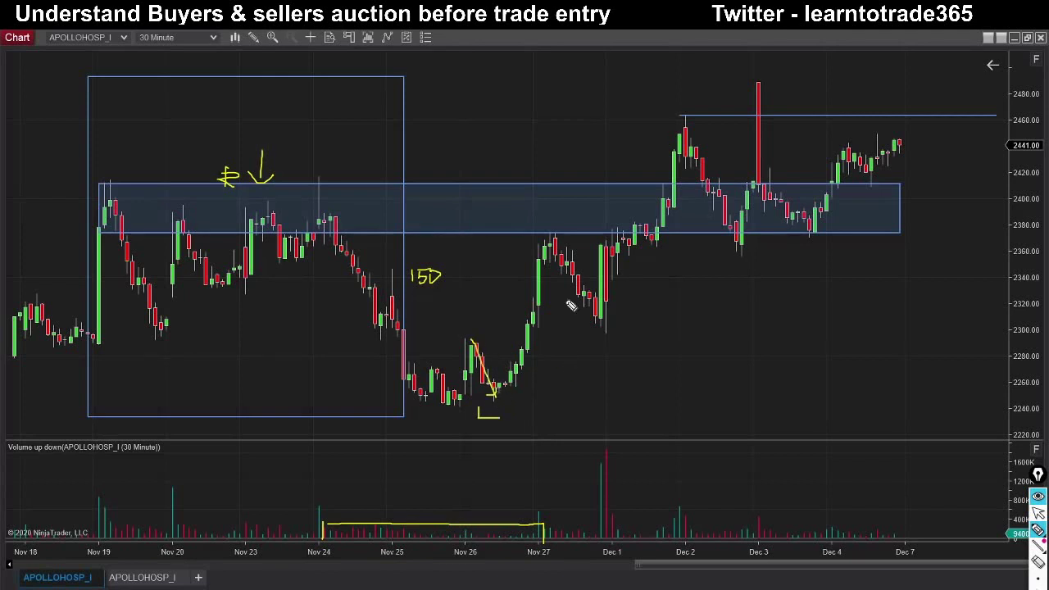
mouse_move(552, 239)
left_mouse_down()
mouse_move(609, 327)
mouse_move(592, 319)
left_mouse_up()
mouse_move(733, 331)
left_mouse_down()
mouse_move(756, 358)
mouse_move(713, 361)
left_mouse_up()
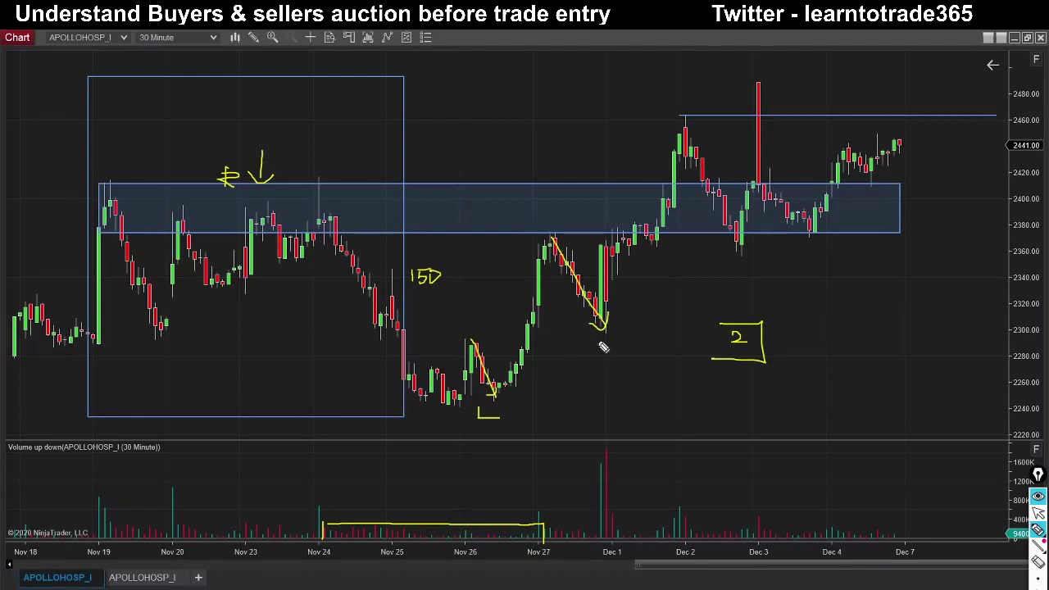
Label the low before Dec 1 HL, the Nov 26 high H and the Nov 27 high HH.
left_click_drag(613, 335, 629, 345)
left_click_drag(465, 319, 480, 325)
mouse_move(540, 212)
left_mouse_down()
mouse_move(541, 223)
mouse_move(555, 223)
left_mouse_up()
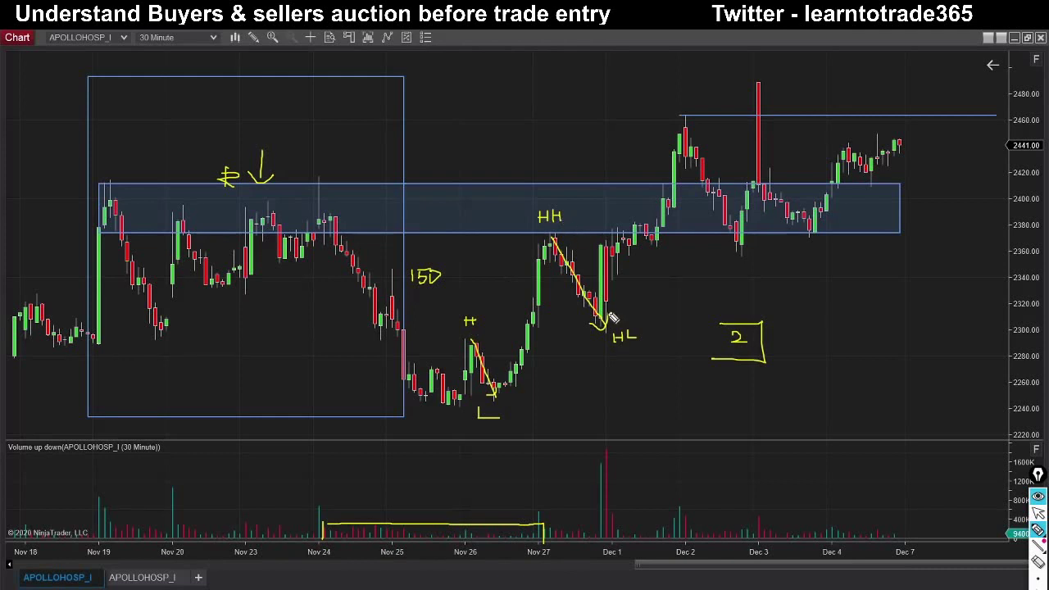
Label the Dec 2 peak HH and trace the price swings from the HL low through that peak to Dec 3.
left_click_drag(677, 92, 691, 105)
left_click_drag(697, 92, 698, 105)
left_click_drag(691, 98, 698, 99)
mouse_move(602, 316)
left_mouse_down()
mouse_move(693, 159)
mouse_move(746, 254)
left_mouse_up()
left_click_drag(743, 250, 755, 184)
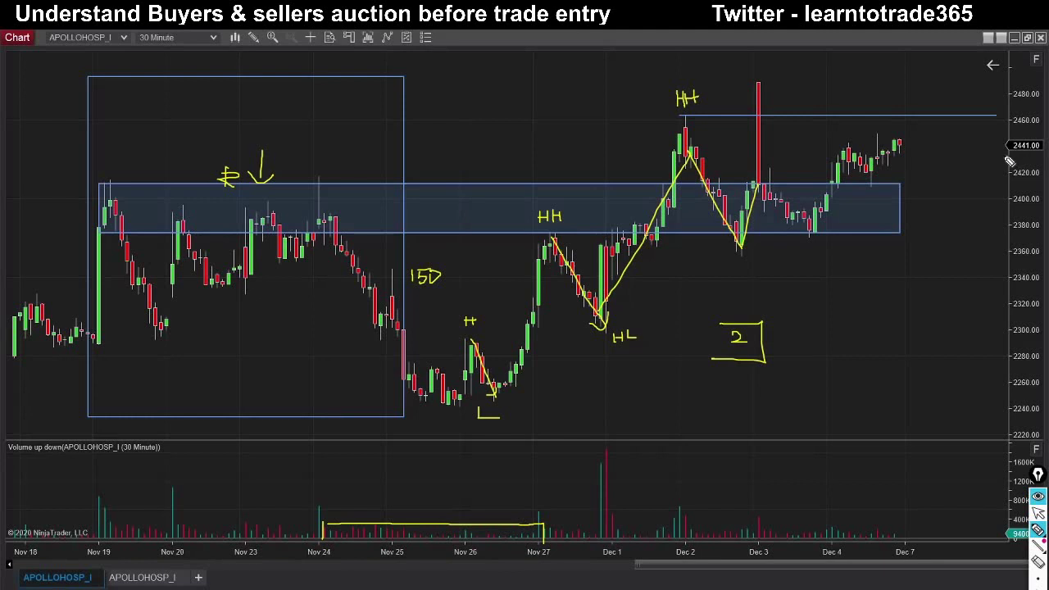
Underline the 2441.00 price marker, box the Dec 2 HH label, and write 2465 at the horizontal blue line.
left_click_drag(1005, 153, 1047, 154)
mouse_move(665, 104)
left_mouse_down()
mouse_move(701, 83)
mouse_move(701, 119)
mouse_move(647, 120)
left_mouse_up()
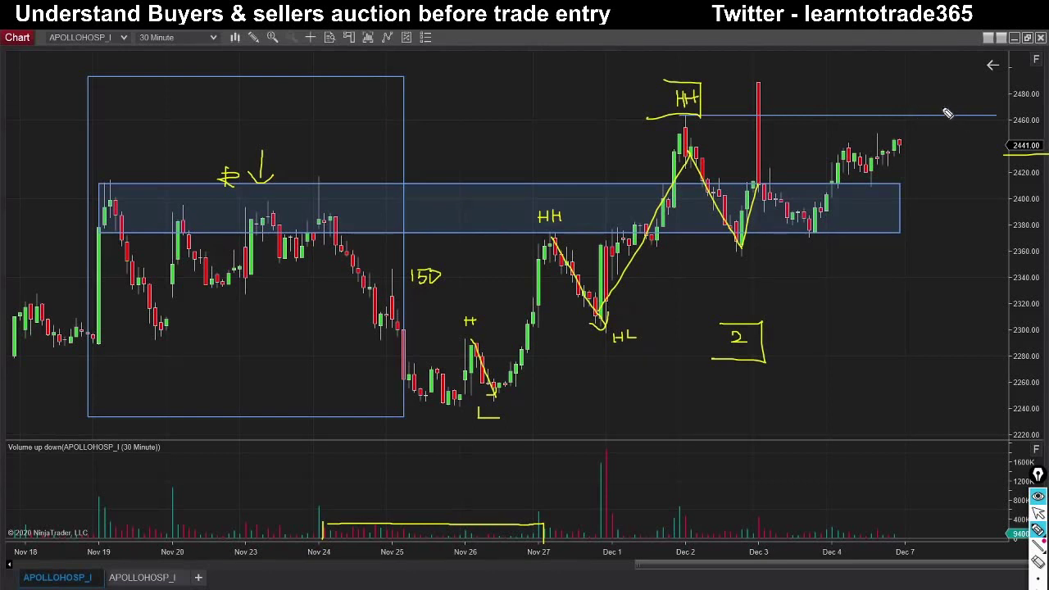
left_click_drag(944, 109, 992, 107)
Sketch a candle crossing the horizontal blue line after the last bar, and mark its top and the Dec 3 spike high.
left_click_drag(909, 105, 910, 141)
left_click_drag(910, 105, 915, 151)
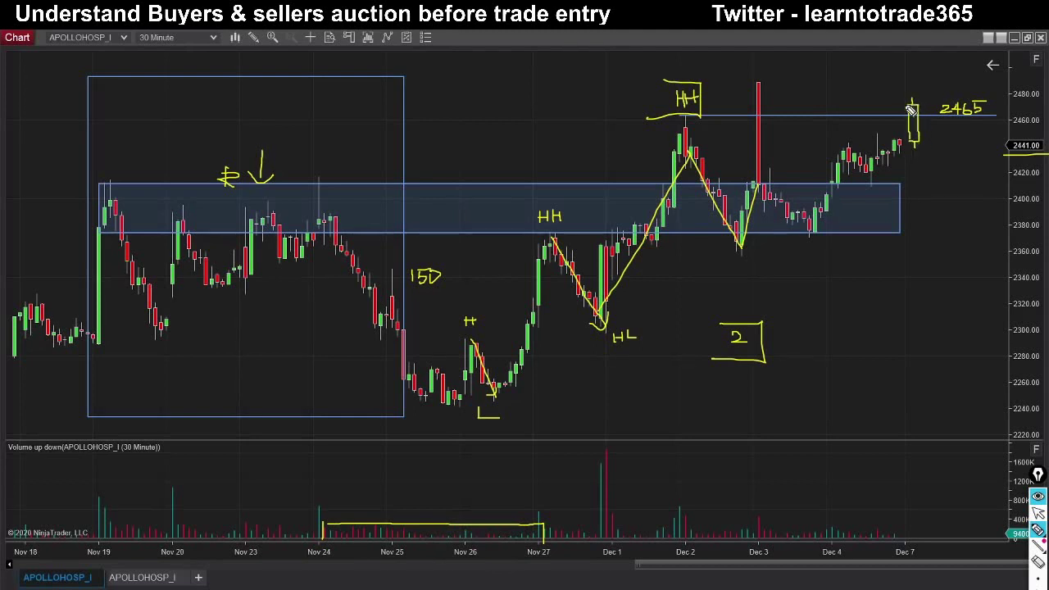
left_click_drag(899, 105, 894, 102)
left_click_drag(749, 80, 772, 81)
Clear all pen annotations from the 30 Minute chart and switch back to the normal pointer.
key("ctrl+shift+c")
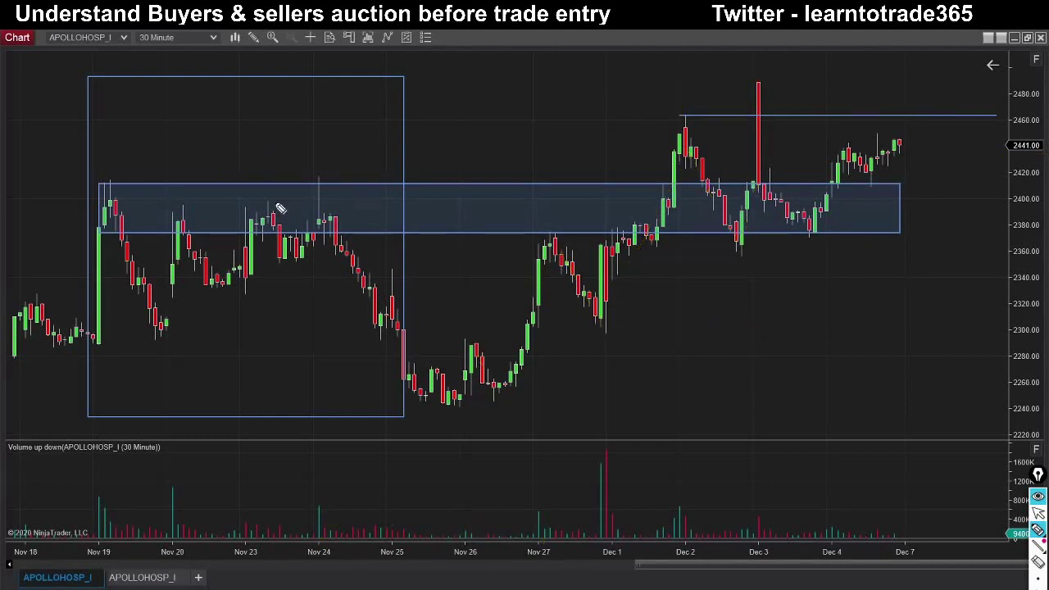
left_click_drag(262, 188, 272, 194)
left_click_drag(639, 192, 627, 207)
left_click(1038, 543)
left_click(1038, 513)
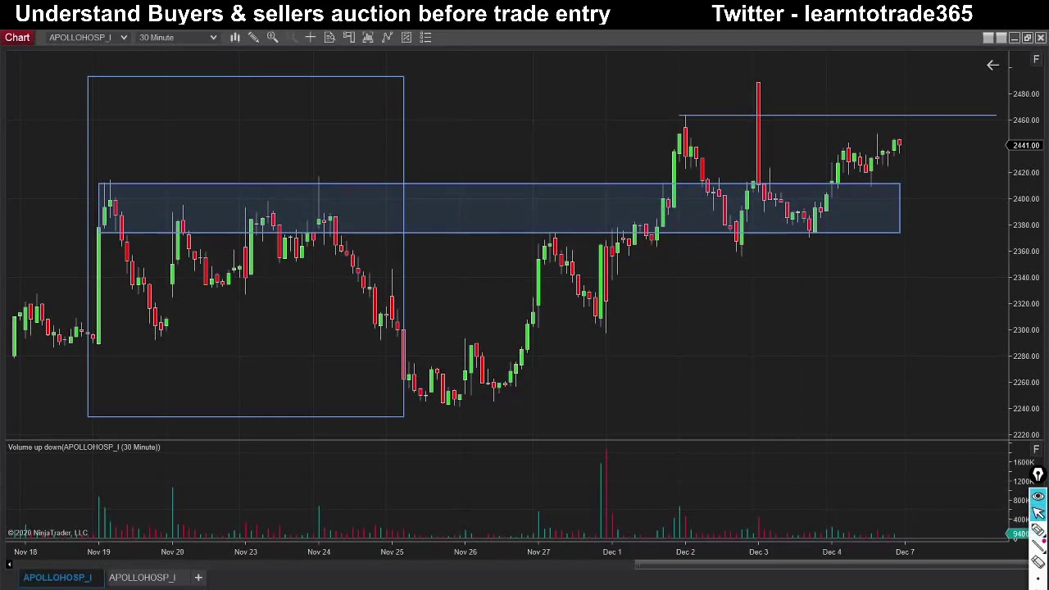
On the daily chart, label the October high R and draw an arrow along the rally leading up to it.
left_click(135, 579)
left_click(1038, 530)
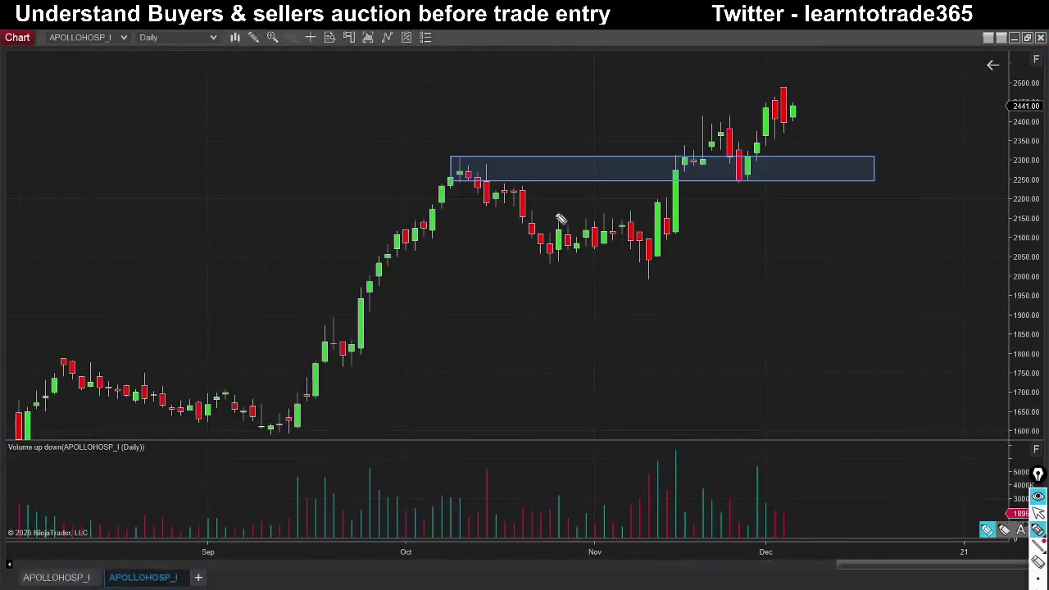
mouse_move(477, 148)
left_mouse_down()
mouse_move(468, 145)
mouse_move(483, 154)
left_mouse_up()
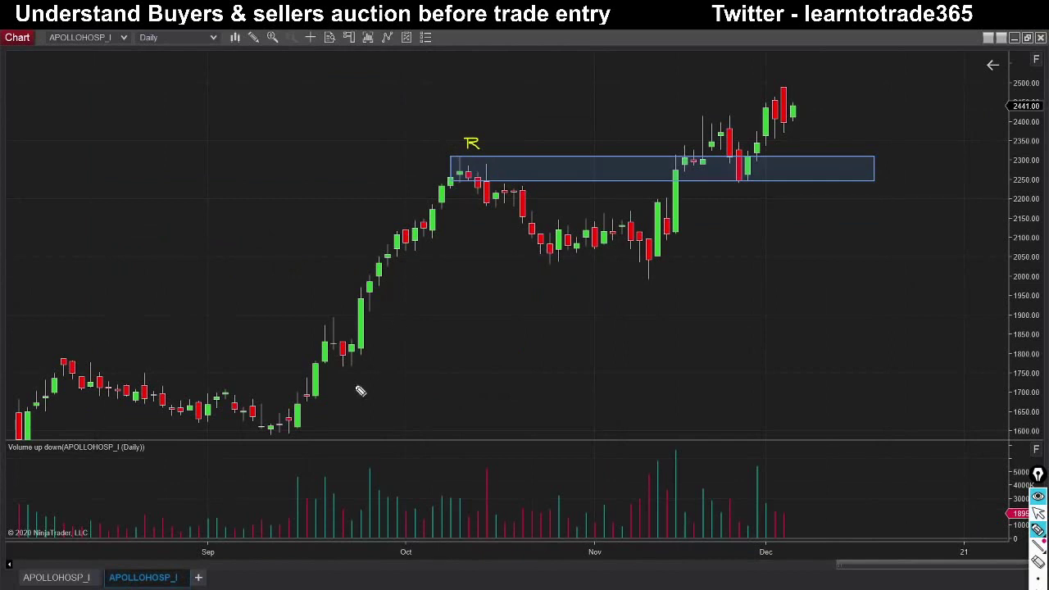
mouse_move(357, 392)
left_mouse_down()
mouse_move(468, 202)
mouse_move(478, 212)
left_mouse_up()
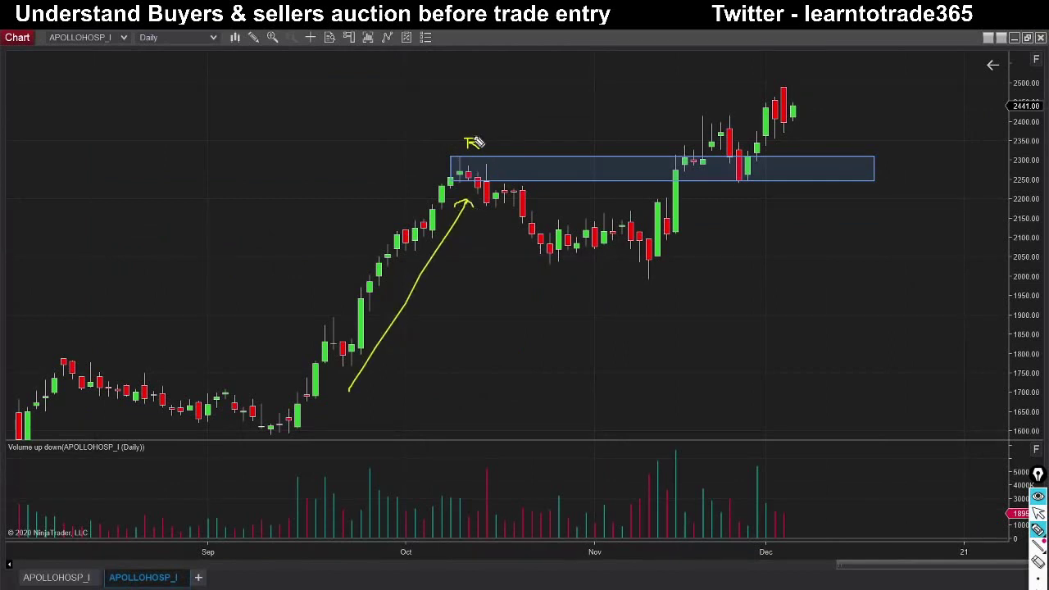
Add a boxed S and arrows pointing at the R, trace the October decline, and box the sideways candles after it.
mouse_move(474, 117)
left_mouse_down()
mouse_move(474, 131)
mouse_move(477, 123)
left_mouse_up()
mouse_move(467, 163)
left_mouse_down()
mouse_move(540, 246)
mouse_move(562, 224)
mouse_move(665, 223)
mouse_move(668, 251)
mouse_move(541, 259)
mouse_move(541, 235)
left_mouse_up()
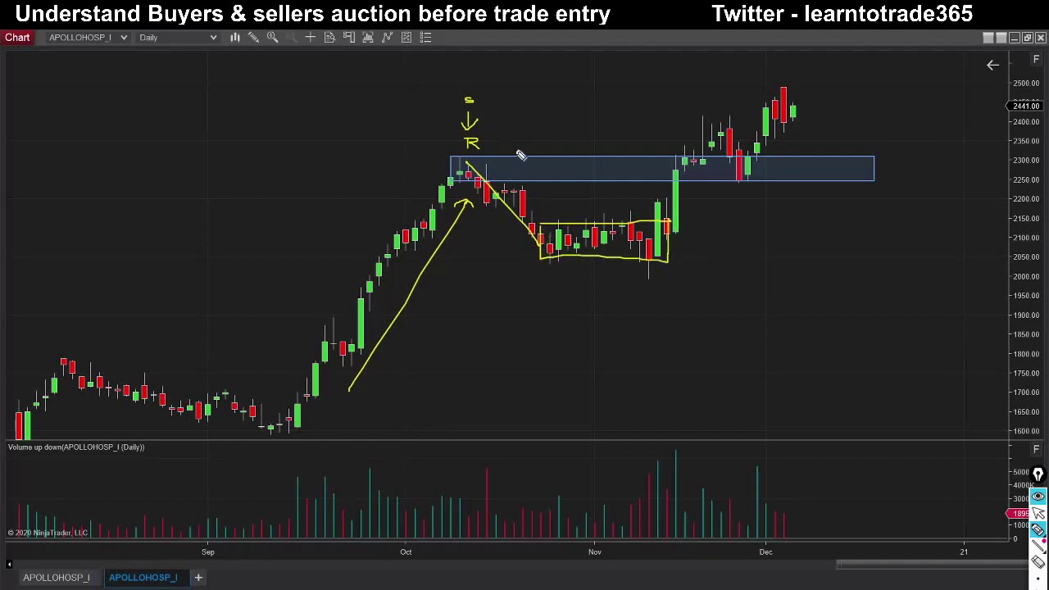
mouse_move(461, 97)
left_mouse_down()
mouse_move(482, 94)
mouse_move(467, 111)
left_mouse_up()
mouse_move(487, 144)
left_mouse_down()
mouse_move(533, 144)
mouse_move(486, 145)
left_mouse_up()
Sketch a falling zigzag arrow below the blue zone and an up arrow beneath the boxed sideways candles.
mouse_move(774, 218)
left_mouse_down()
mouse_move(799, 277)
mouse_move(863, 342)
mouse_move(871, 336)
mouse_move(874, 380)
mouse_move(896, 377)
left_mouse_up()
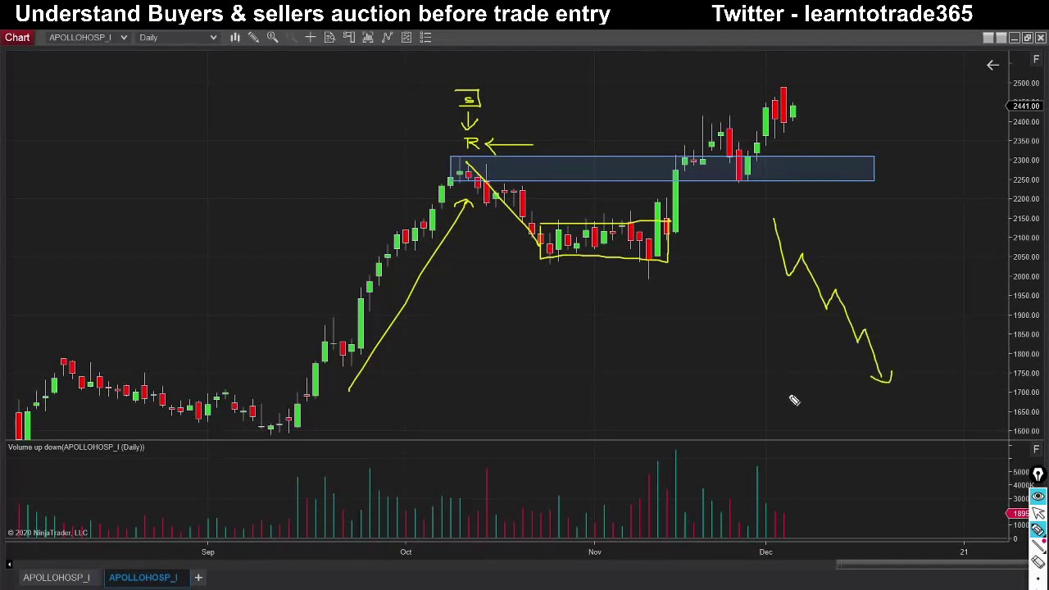
mouse_move(599, 275)
left_mouse_down()
mouse_move(598, 299)
mouse_move(598, 272)
mouse_move(607, 280)
left_mouse_up()
Sketch a sideways range of two parallel lines with a zigzag between them, plus arrows pointing in from above and below.
left_click_drag(592, 359, 773, 356)
left_click_drag(593, 405, 784, 398)
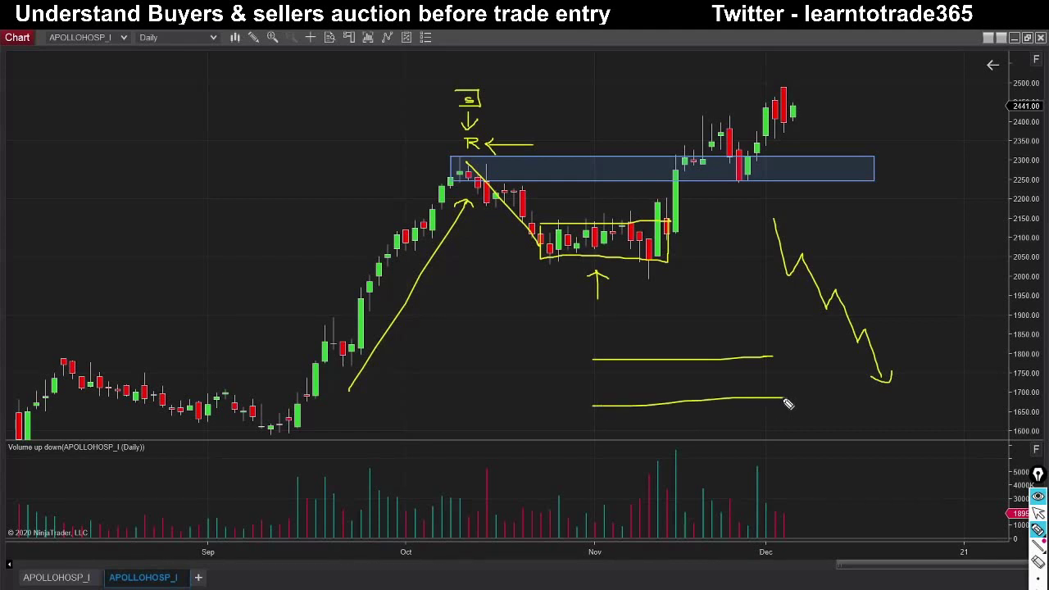
mouse_move(626, 365)
left_mouse_down()
mouse_move(676, 400)
mouse_move(718, 392)
mouse_move(754, 367)
left_mouse_up()
left_click_drag(681, 419, 691, 420)
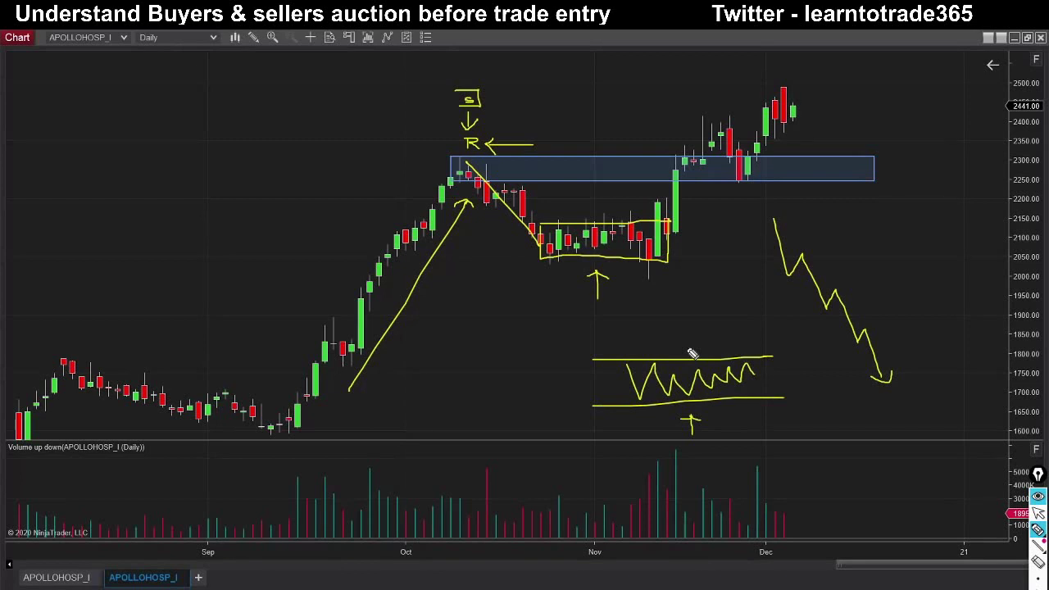
mouse_move(685, 328)
left_mouse_down()
mouse_move(685, 351)
mouse_move(697, 351)
left_mouse_up()
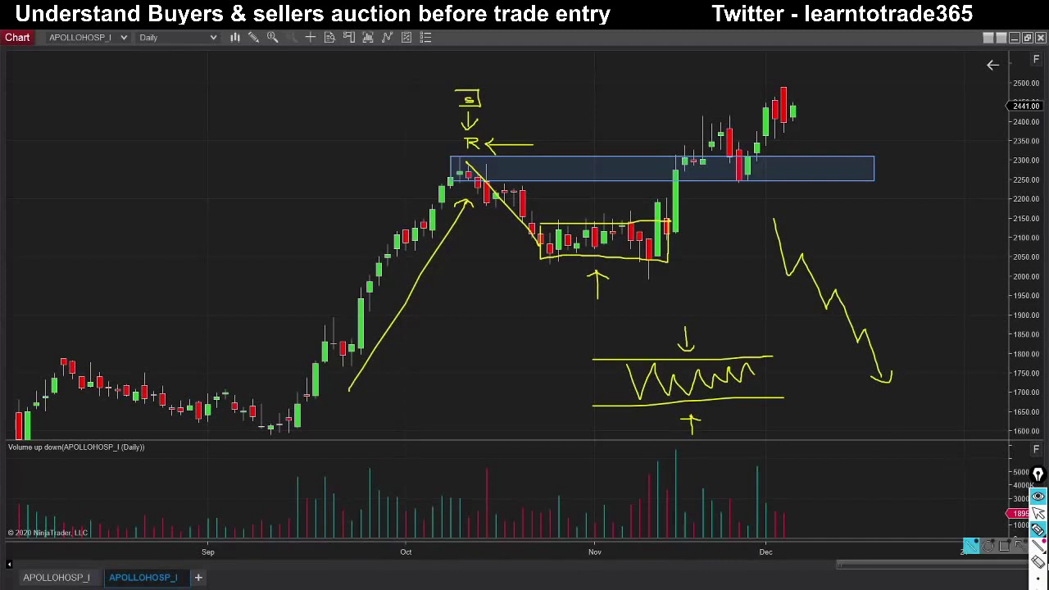
Clear the annotations, draw lines above and below the October–November sideways range, and write a boxed S above the October high.
left_click(1038, 562)
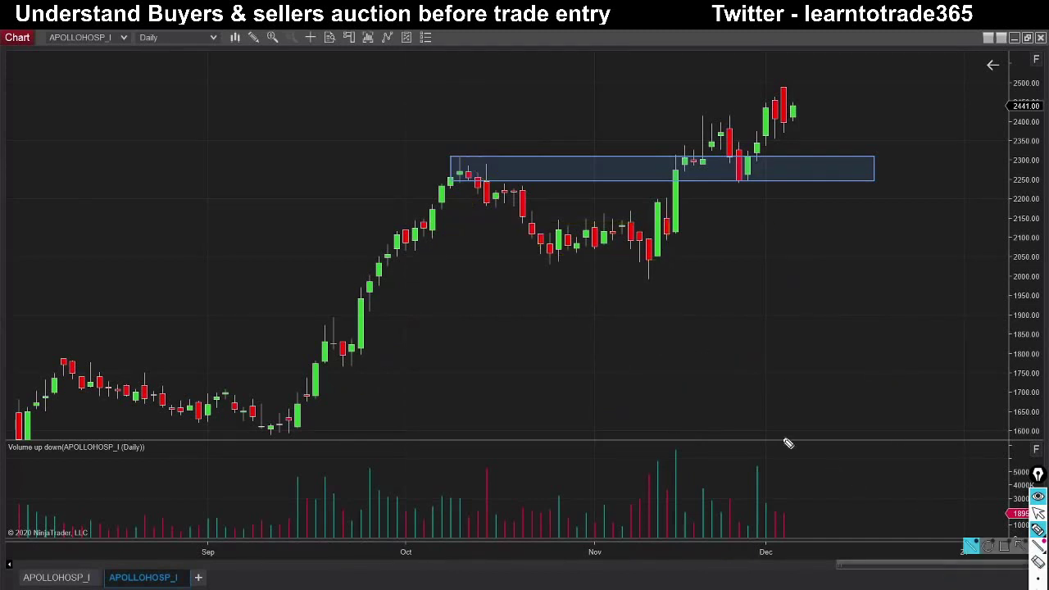
left_click_drag(531, 215, 661, 215)
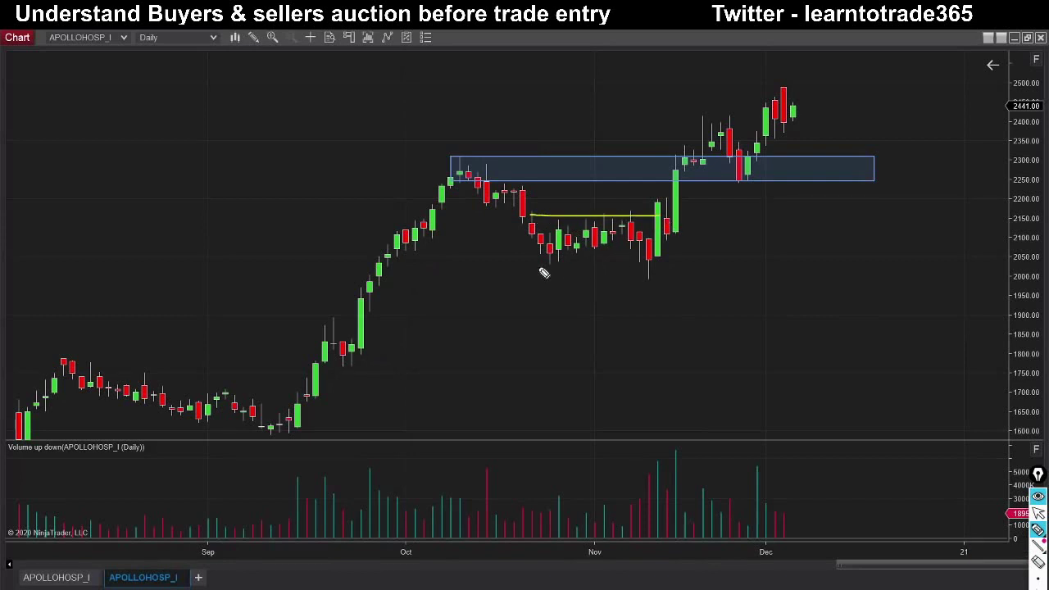
left_click_drag(539, 267, 668, 276)
mouse_move(471, 134)
left_mouse_down()
mouse_move(494, 145)
mouse_move(453, 146)
left_mouse_up()
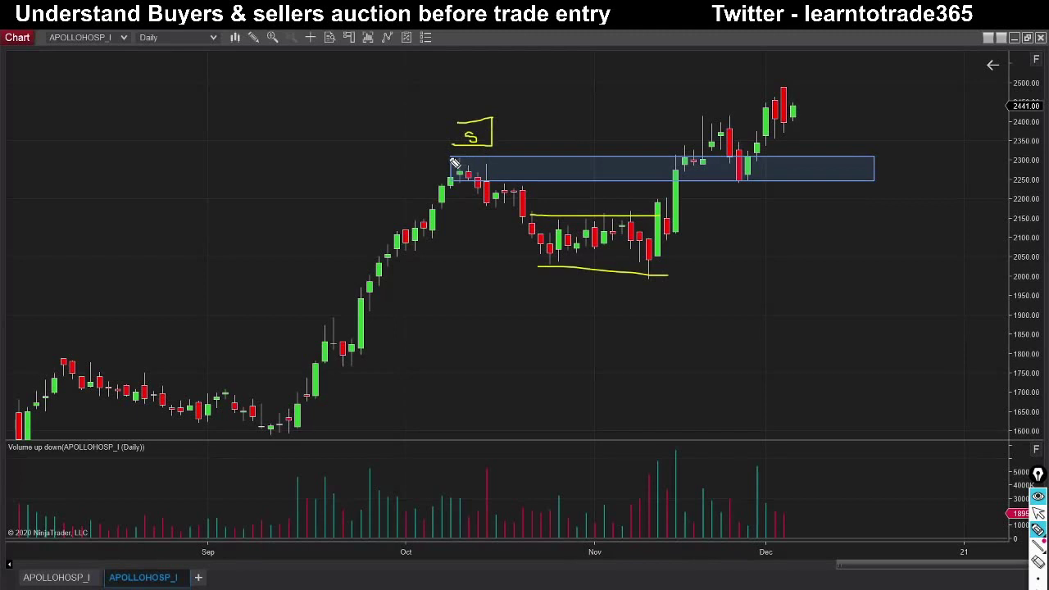
Point arrows into the sideways range from above, labelled S, and below; box the mid-September to early-October volume and add an arrow above the boxed S.
left_click_drag(598, 182, 617, 207)
mouse_move(292, 468)
left_mouse_down()
mouse_move(477, 464)
mouse_move(475, 557)
left_mouse_up()
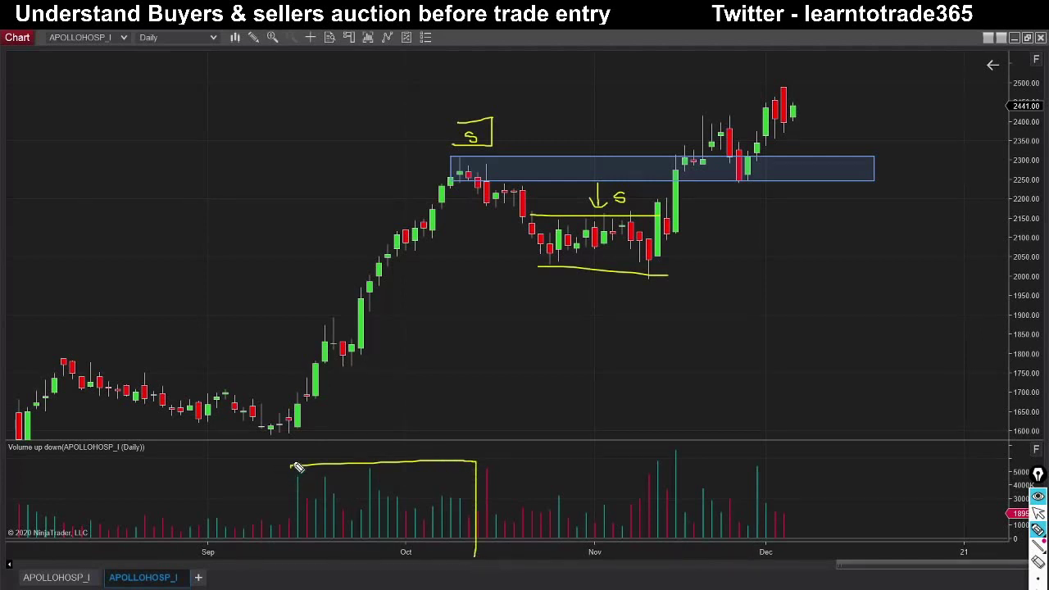
left_click_drag(294, 467, 292, 551)
left_click_drag(580, 281, 577, 311)
left_click_drag(578, 280, 590, 279)
left_click_drag(474, 109, 516, 60)
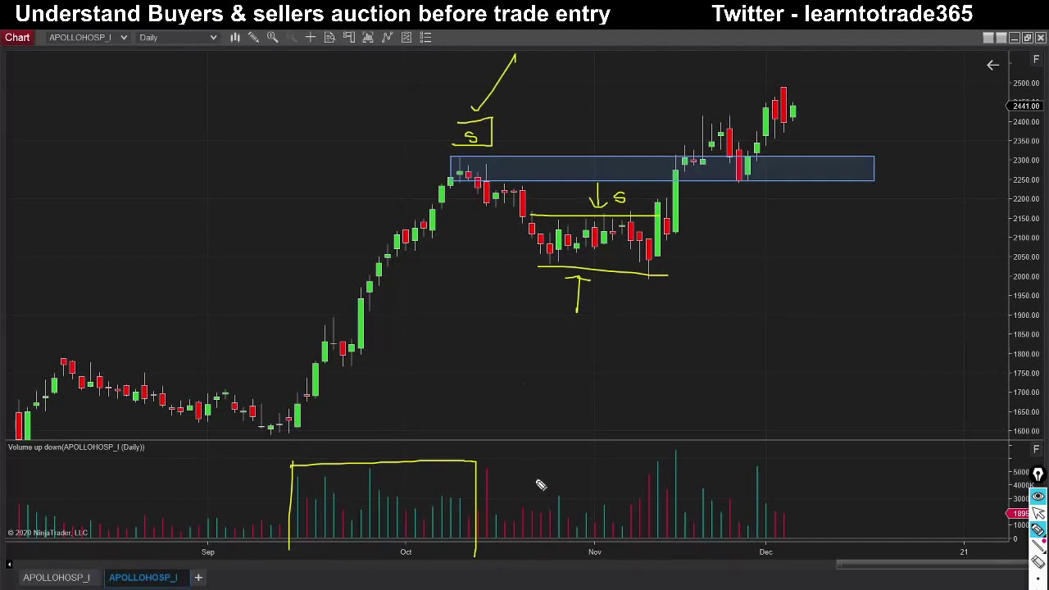
Trace the October decline with an arrow, box its volume bars, and draw a curved arrow back to the earlier volume box.
mouse_move(466, 155)
left_mouse_down()
mouse_move(557, 259)
mouse_move(571, 228)
left_mouse_up()
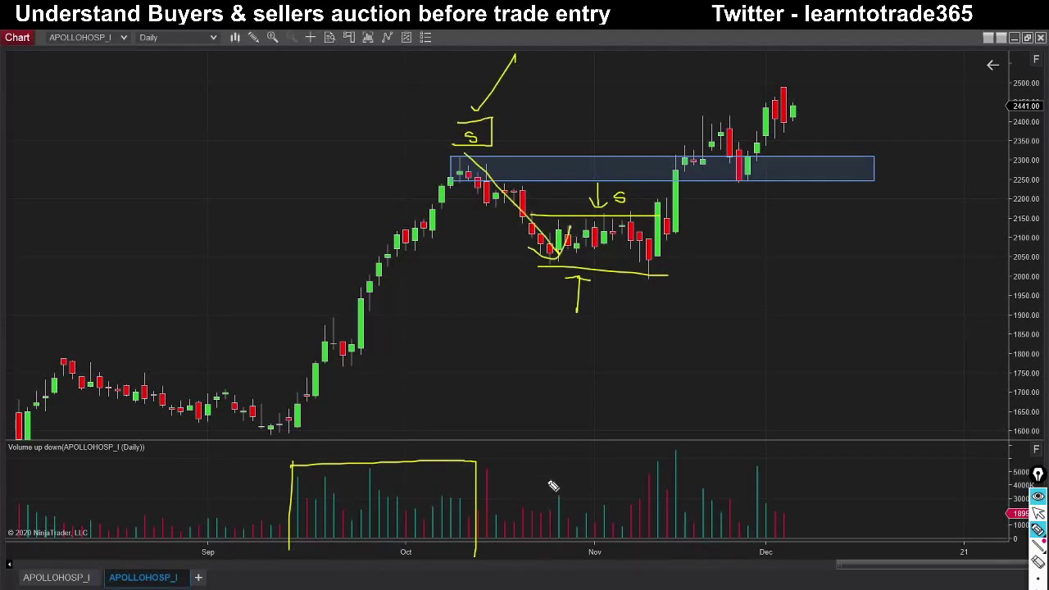
mouse_move(484, 498)
left_mouse_down()
mouse_move(599, 500)
mouse_move(596, 554)
left_mouse_up()
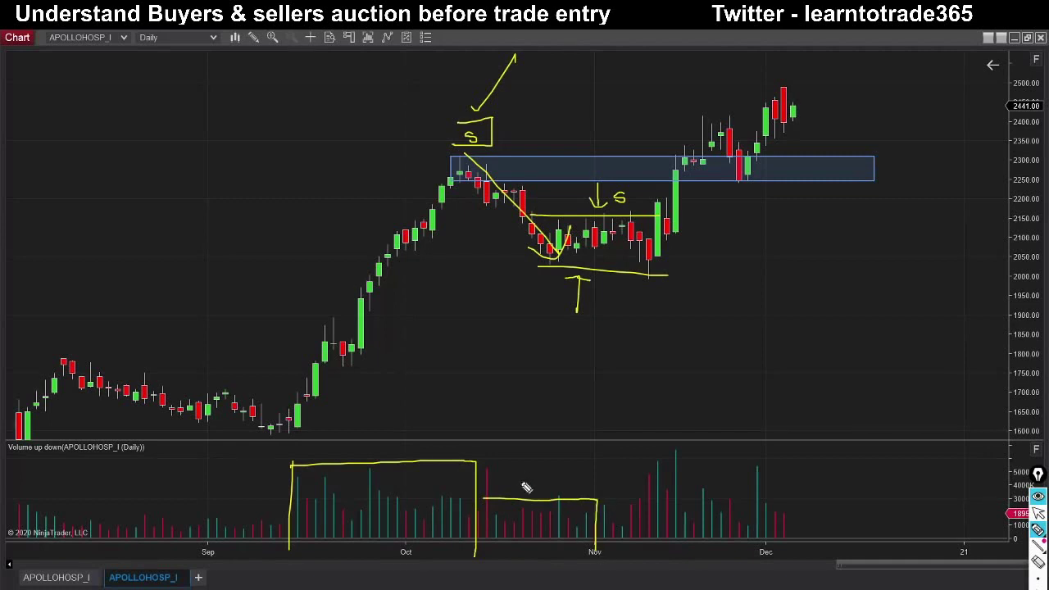
mouse_move(461, 453)
left_mouse_down()
mouse_move(522, 476)
mouse_move(451, 454)
mouse_move(465, 467)
left_mouse_up()
Write 650 beside the September rally, label the two volume boxes B and S, and line the large mid-November green candle.
mouse_move(307, 252)
left_mouse_down()
mouse_move(312, 262)
mouse_move(328, 250)
left_mouse_up()
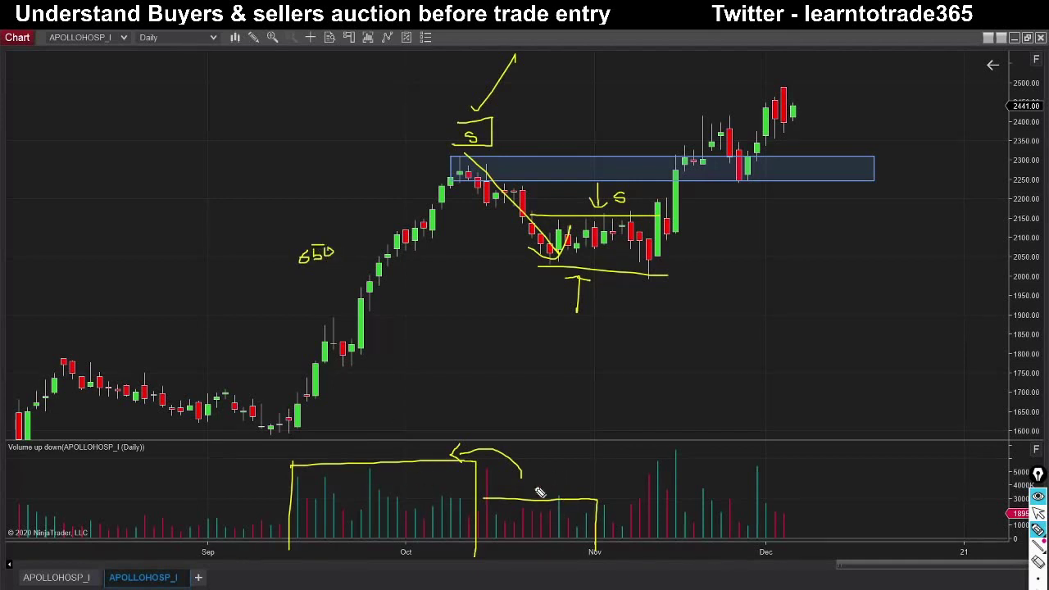
left_click_drag(411, 424, 418, 438)
left_click_drag(548, 468, 539, 482)
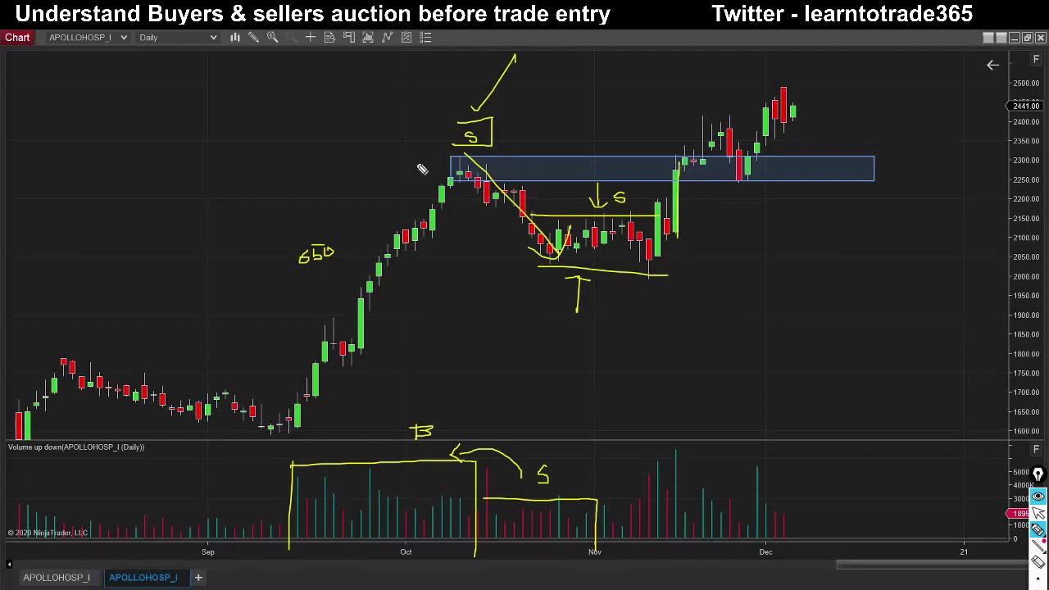
Label the blue zone R at its October start and boxed S in December, and trace the late-November pullback and rally.
left_click_drag(419, 163, 431, 171)
mouse_move(806, 164)
left_mouse_down()
mouse_move(800, 178)
mouse_move(820, 152)
mouse_move(798, 197)
left_mouse_up()
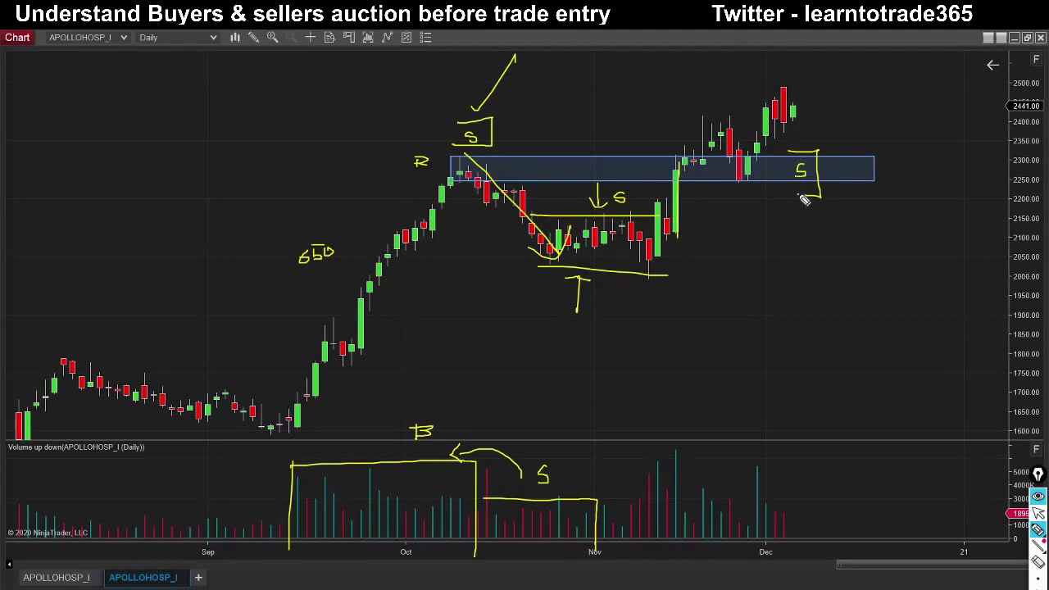
left_click_drag(705, 113, 747, 174)
mouse_move(746, 176)
left_mouse_down()
mouse_move(796, 95)
mouse_move(801, 105)
left_mouse_up()
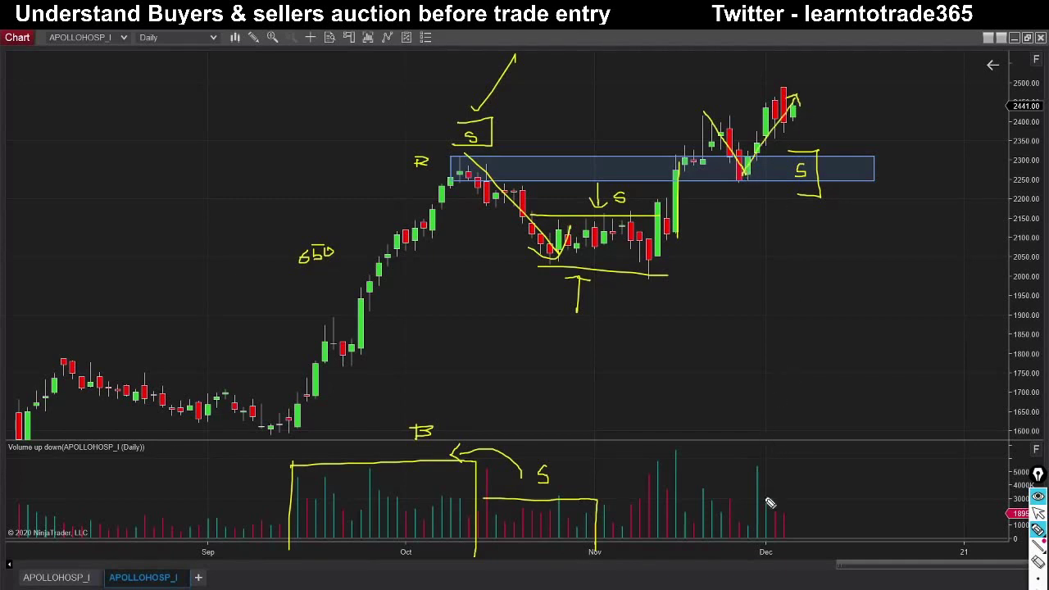
Draw falling and rising arrows over the late-November volume bars, bracket the blue zone's December end, and write B above the boxed S.
mouse_move(742, 521)
left_mouse_down()
mouse_move(769, 443)
mouse_move(779, 459)
left_mouse_up()
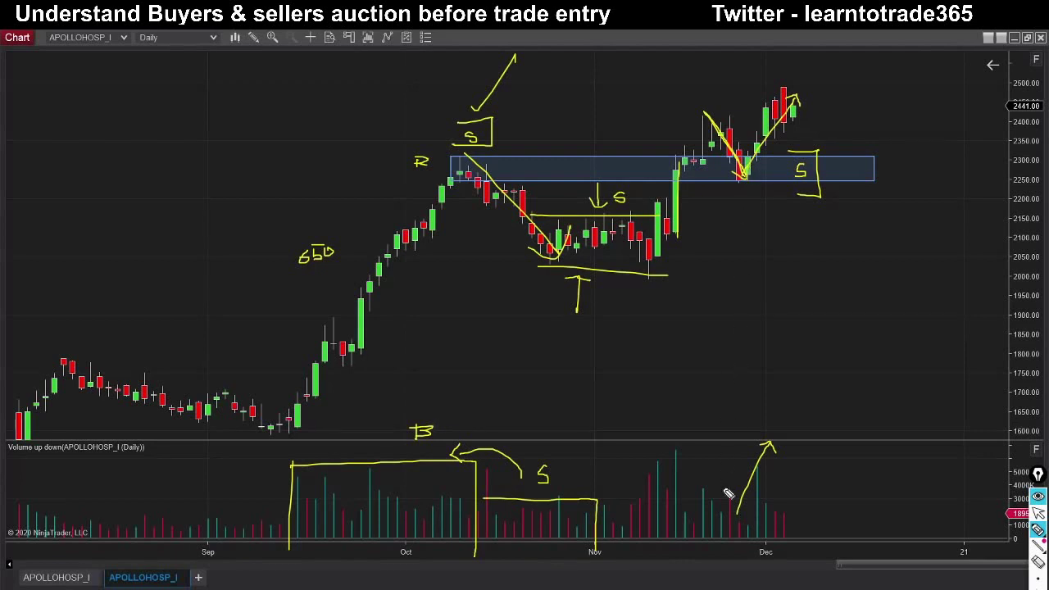
mouse_move(715, 461)
left_mouse_down()
mouse_move(728, 514)
mouse_move(746, 517)
left_mouse_up()
left_click_drag(888, 164, 881, 184)
mouse_move(816, 125)
left_mouse_down()
mouse_move(830, 124)
mouse_move(820, 141)
left_mouse_up()
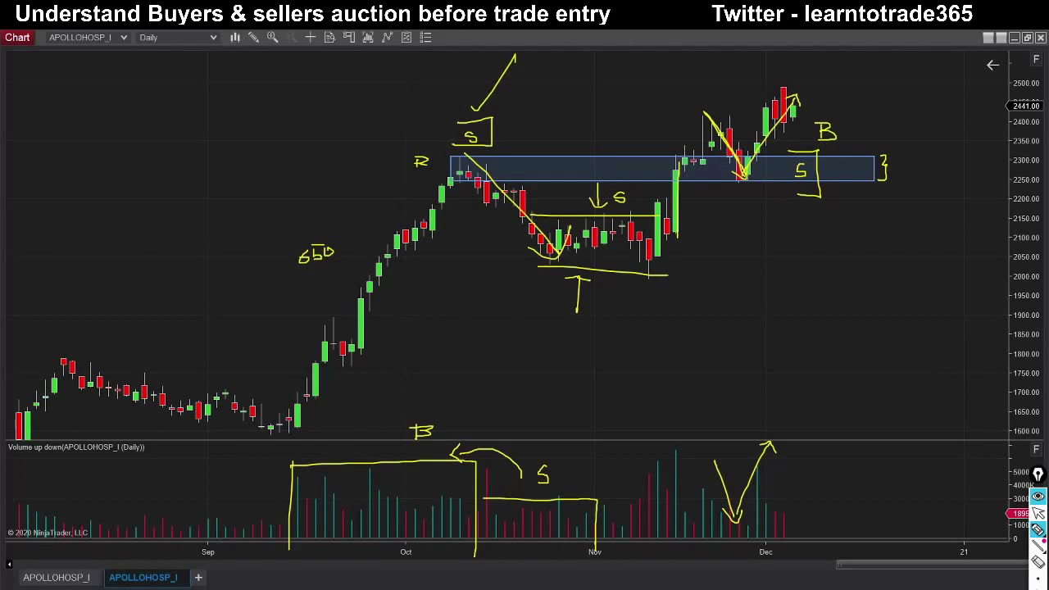
Clear the daily chart's annotations and trace the December 2 and December 3 declines on the 30 Minute chart.
key("Escape")
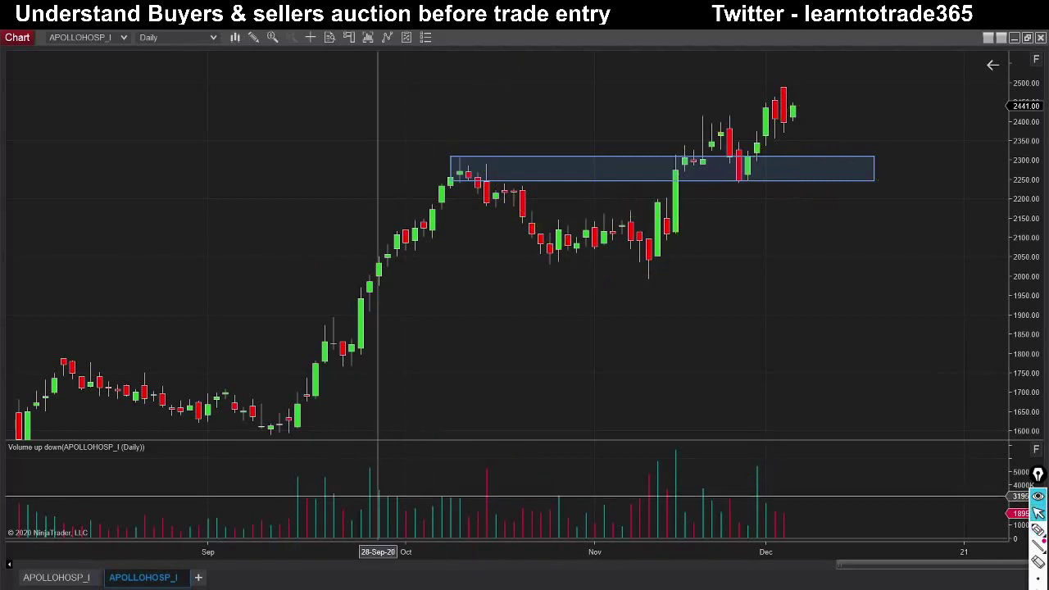
left_click(55, 578)
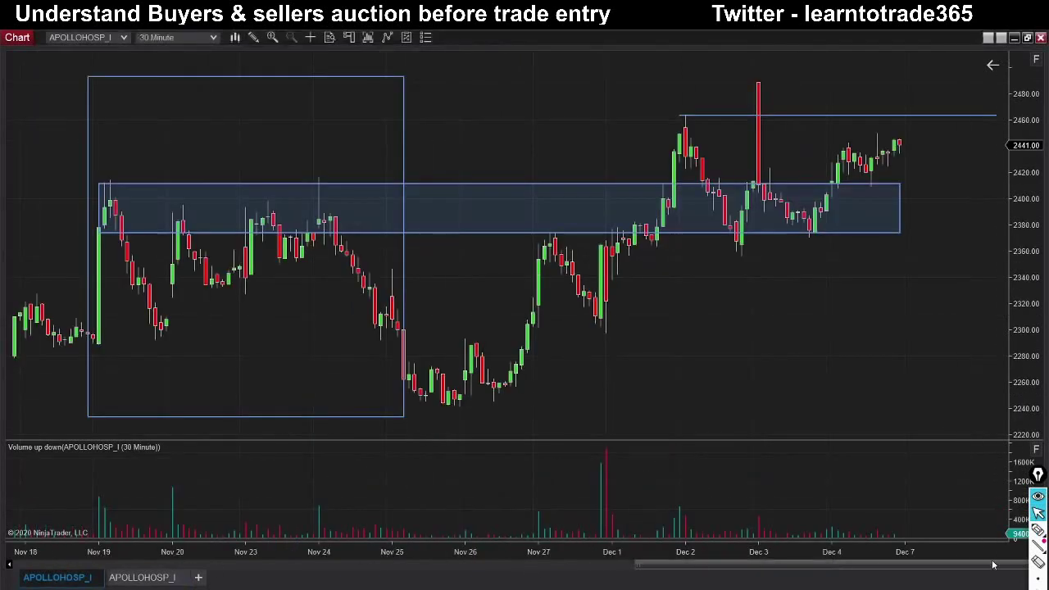
left_click(1038, 531)
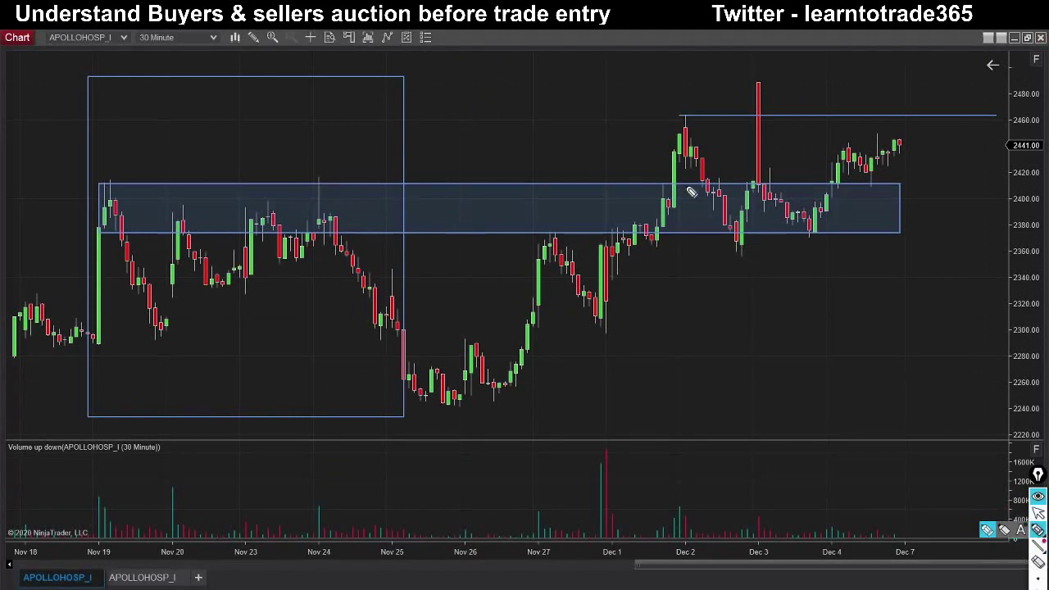
left_click_drag(680, 118, 718, 237)
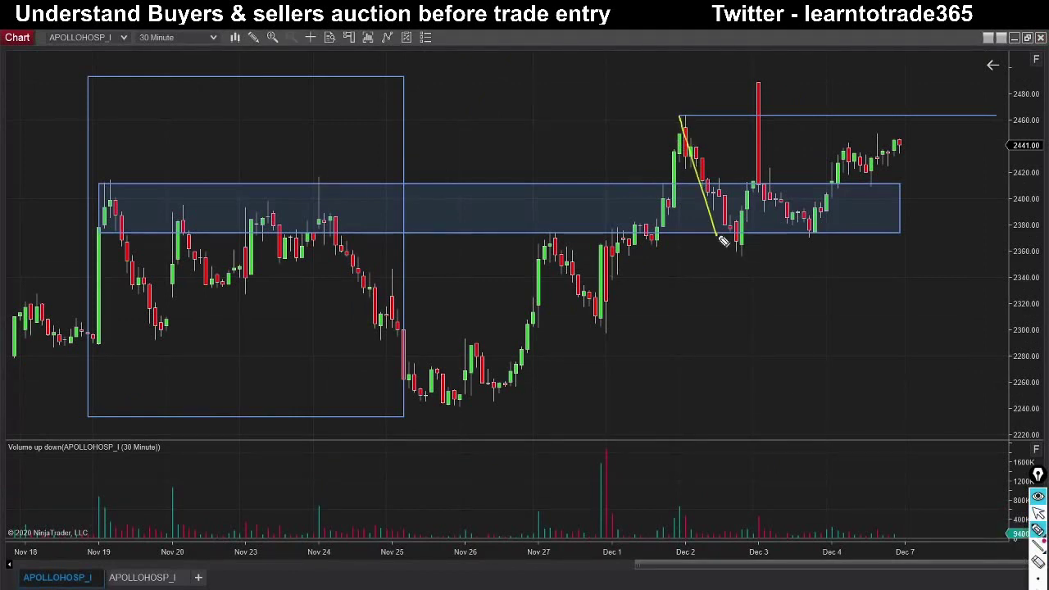
left_click_drag(755, 120, 826, 226)
Mark the blue zone with an R and a down arrow in November, and trace the November 24–25 decline with an arrow.
left_click_drag(280, 202, 293, 210)
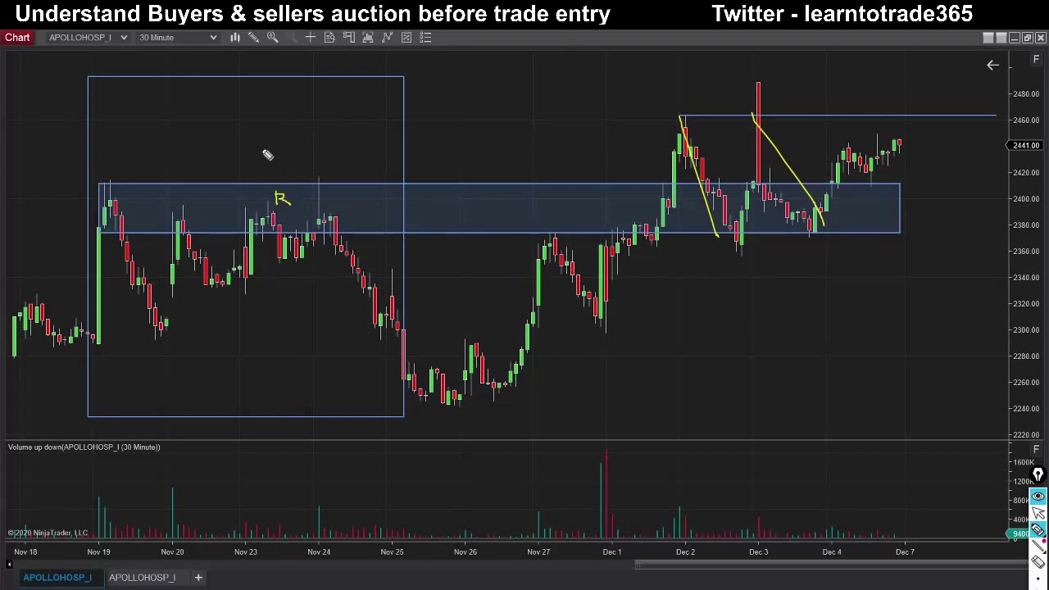
left_click_drag(206, 146, 218, 175)
mouse_move(328, 198)
left_mouse_down()
mouse_move(433, 394)
mouse_move(421, 399)
mouse_move(440, 392)
left_mouse_up()
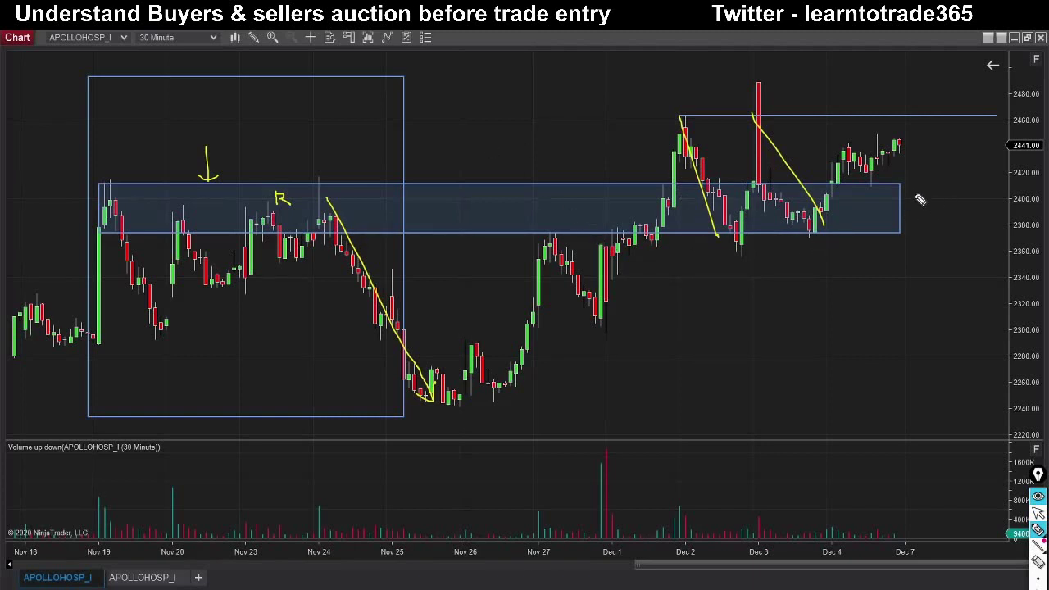
Bracket the zone's December end with an S and an underline at its lower edge, and sketch a falling zigzag arrow below the zone.
mouse_move(908, 187)
left_mouse_down()
mouse_move(921, 206)
mouse_move(909, 230)
left_mouse_up()
mouse_move(749, 252)
left_mouse_down()
mouse_move(768, 293)
mouse_move(796, 307)
left_mouse_up()
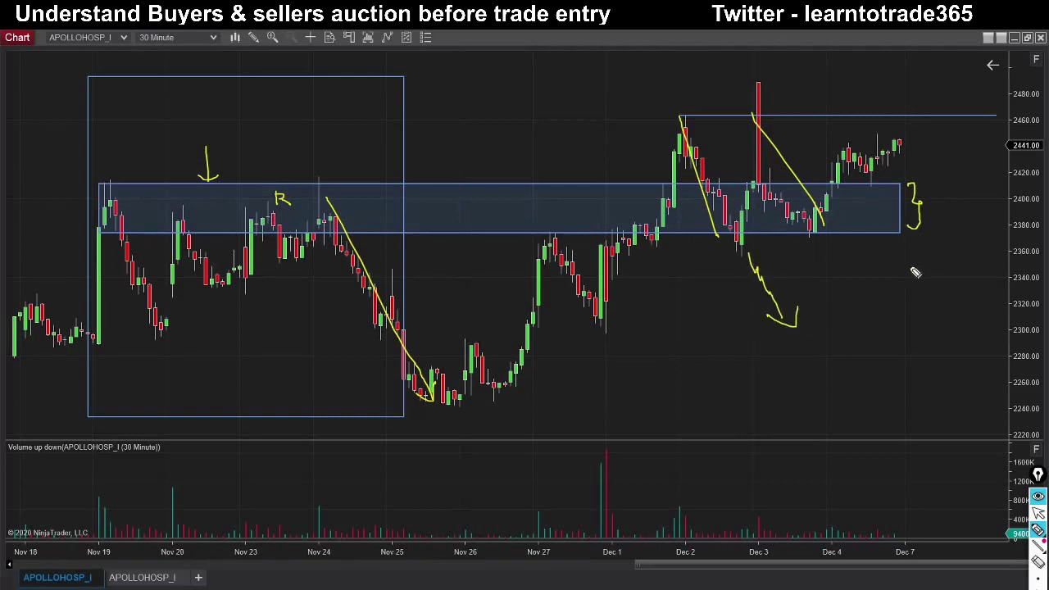
left_click_drag(900, 232, 946, 232)
left_click_drag(898, 235, 954, 234)
left_click_drag(957, 206, 945, 222)
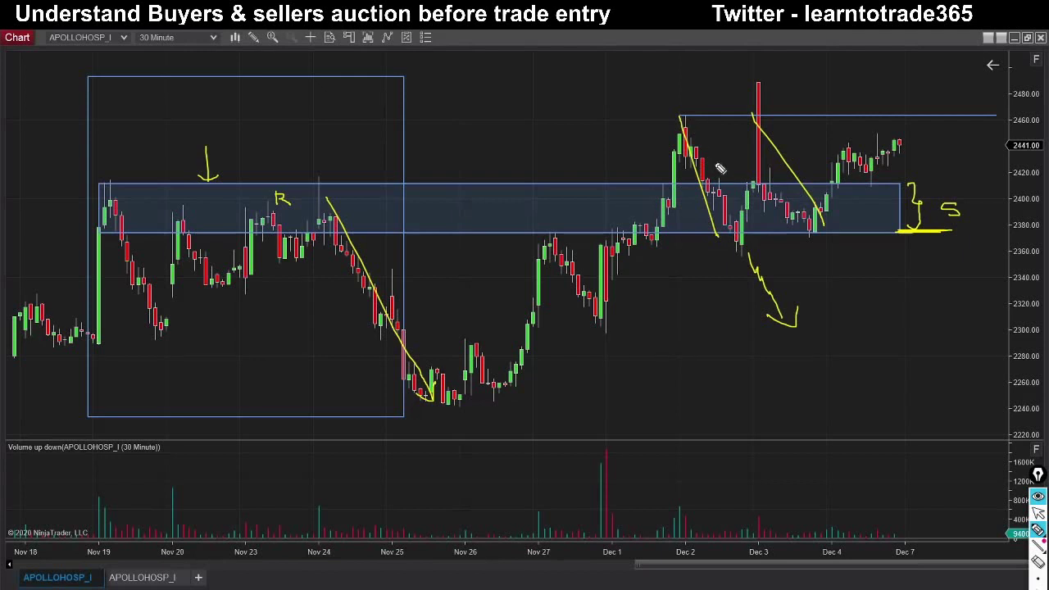
Tick both traced December declines and draw an up arrow labelled B beneath the December 3 low.
left_click_drag(697, 127, 728, 100)
left_click_drag(790, 135, 815, 97)
mouse_move(799, 272)
left_mouse_down()
mouse_move(799, 244)
mouse_move(825, 280)
left_mouse_up()
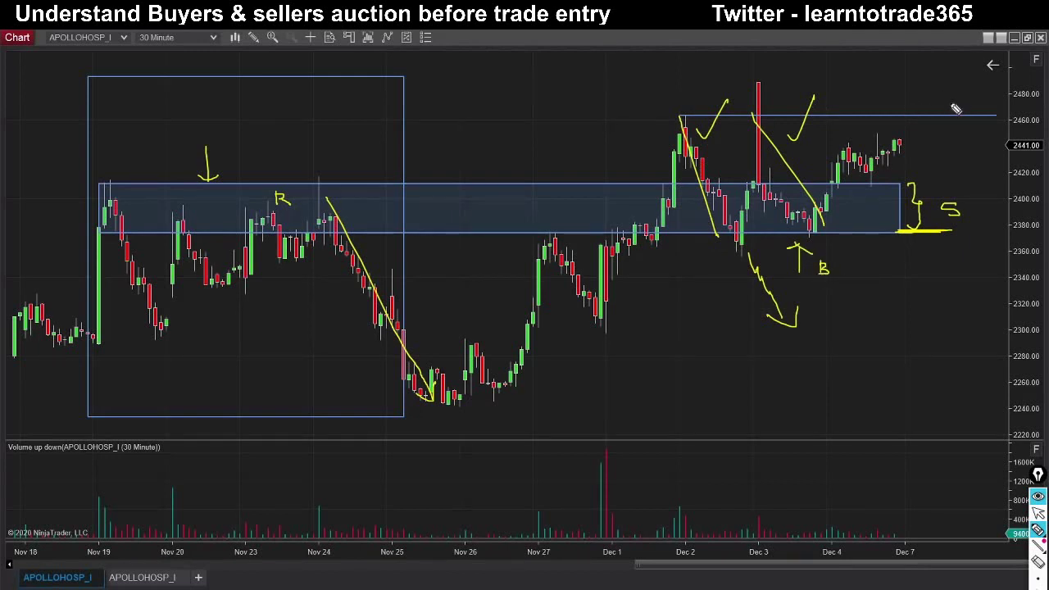
Write 2465 and B at the upper horizontal line, sketch a candle crossing it, and mark the December 3 spike high.
mouse_move(945, 102)
left_mouse_down()
mouse_move(970, 113)
mouse_move(986, 106)
left_mouse_up()
left_click_drag(915, 115, 913, 151)
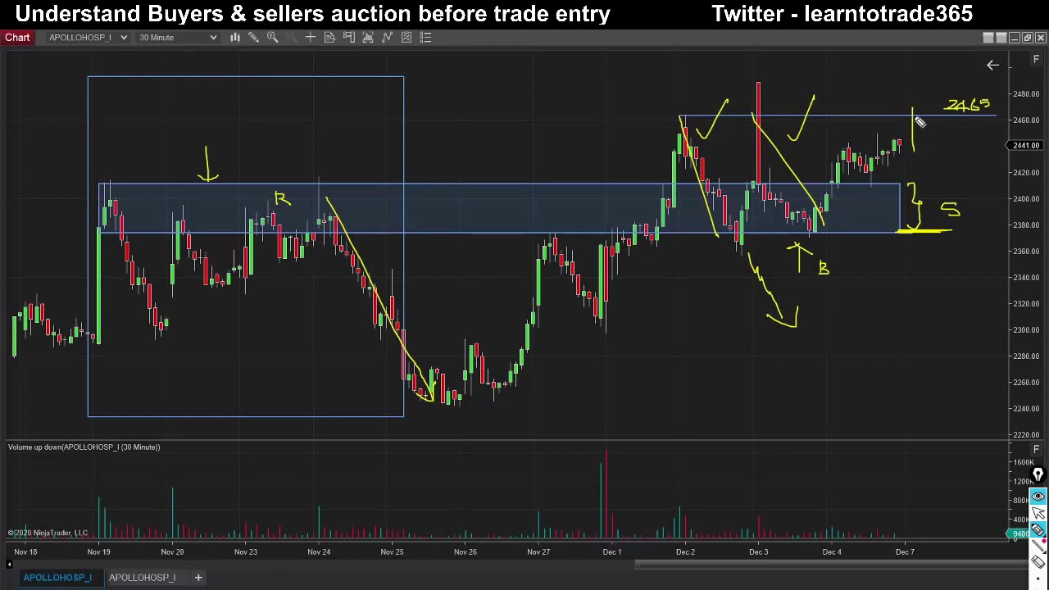
left_click_drag(916, 112, 916, 150)
left_click_drag(845, 109, 850, 117)
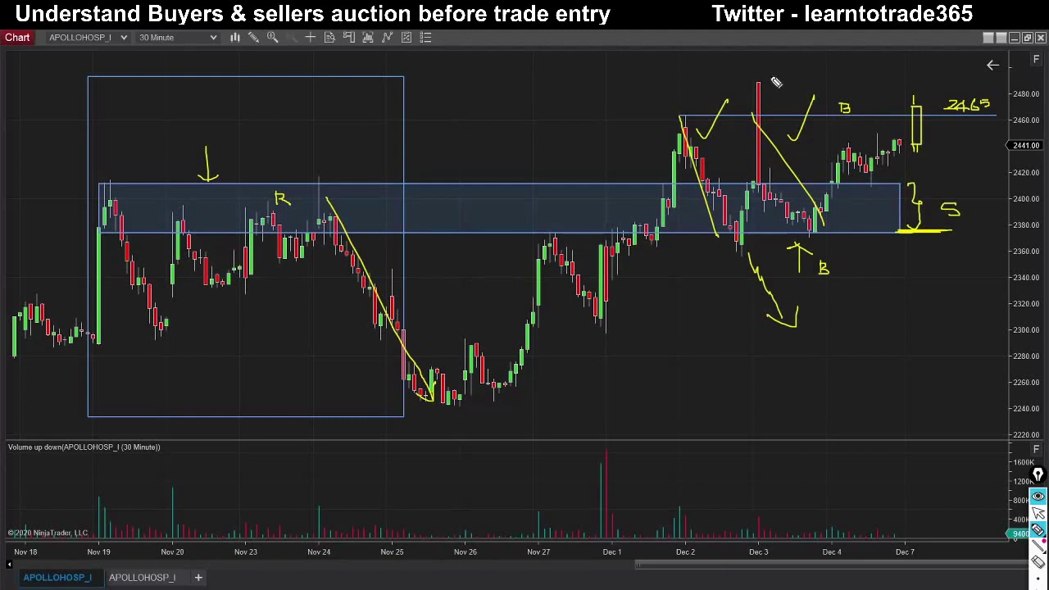
left_click_drag(751, 82, 790, 85)
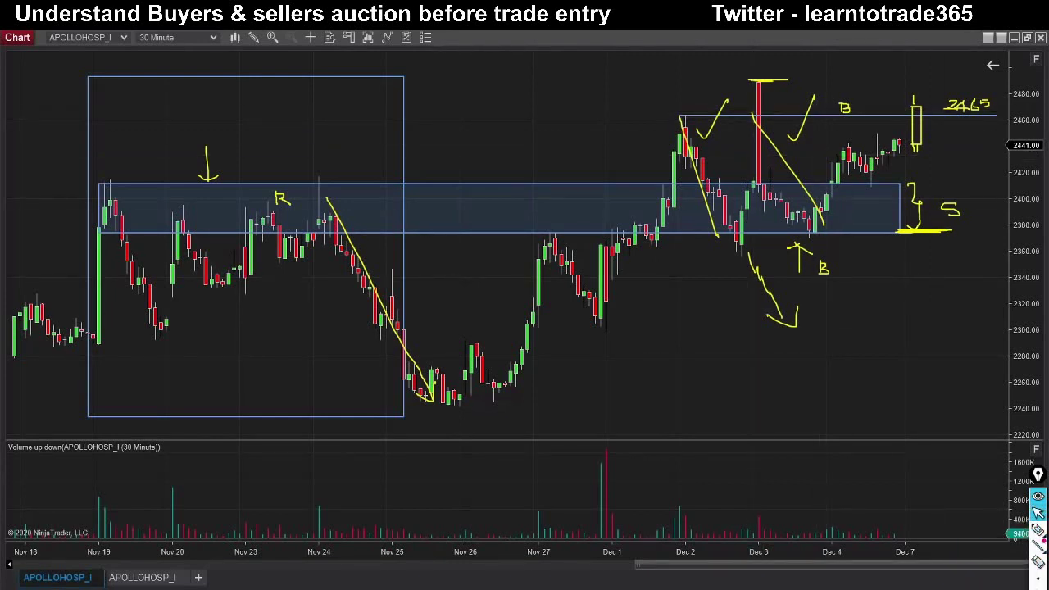
Clear the annotations and draw a short line at the December 3 spike high with a zigzag above it.
left_click(1038, 563)
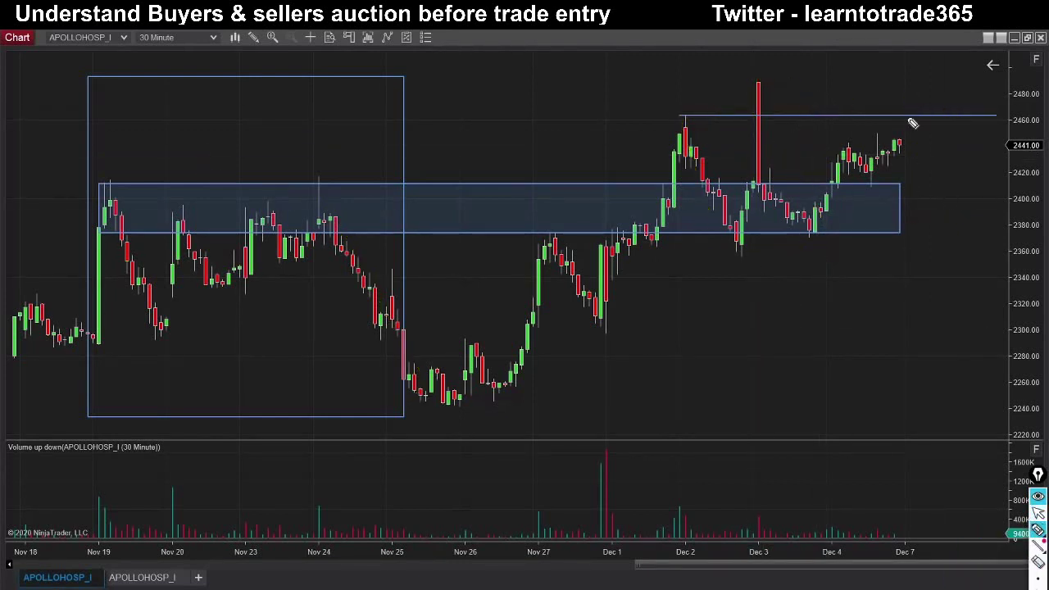
left_click_drag(748, 81, 826, 62)
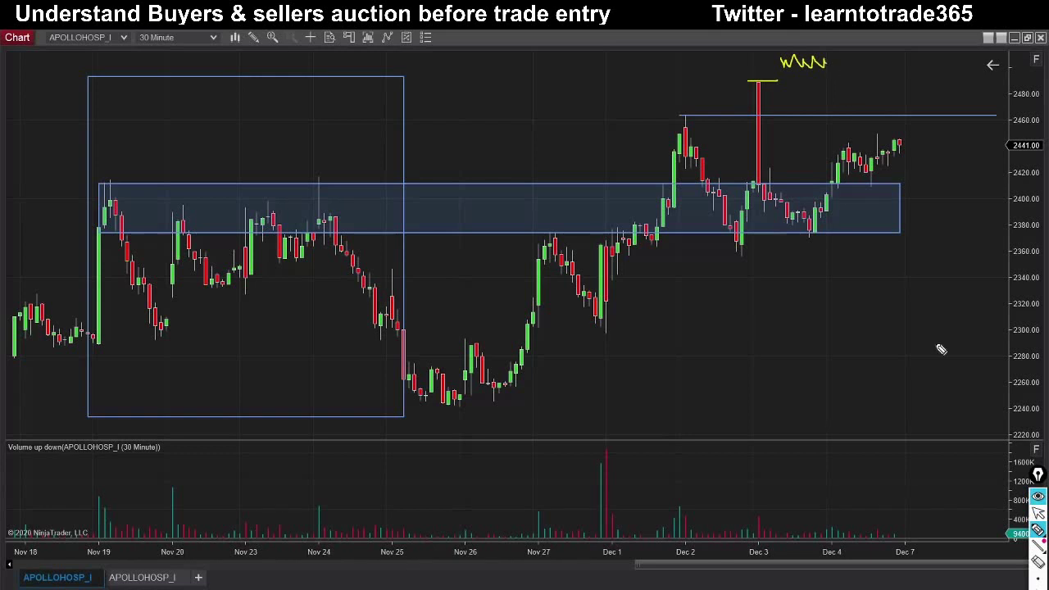
left_click(1038, 512)
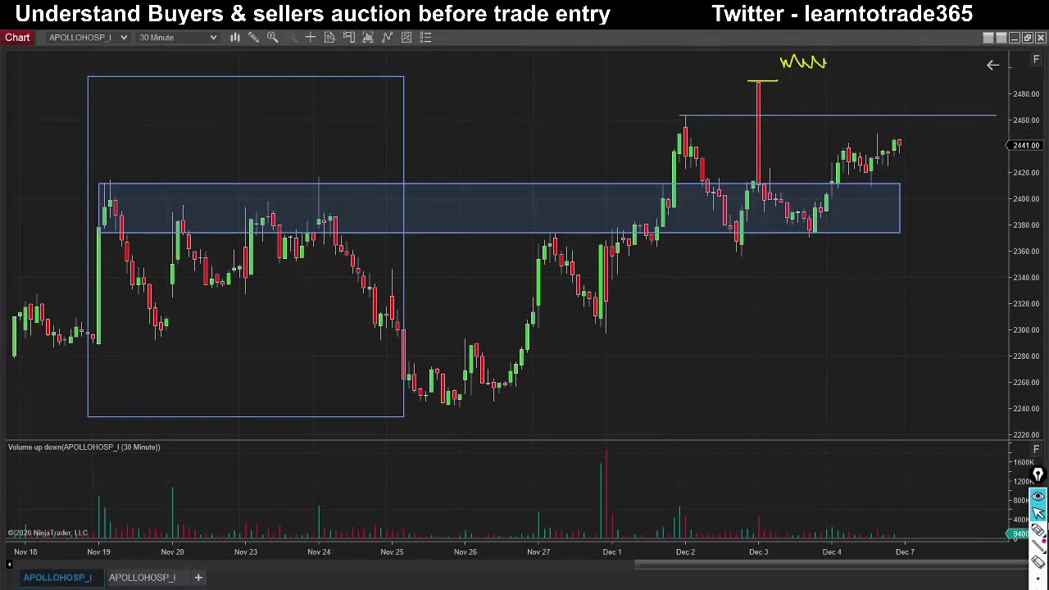
left_click(1038, 529)
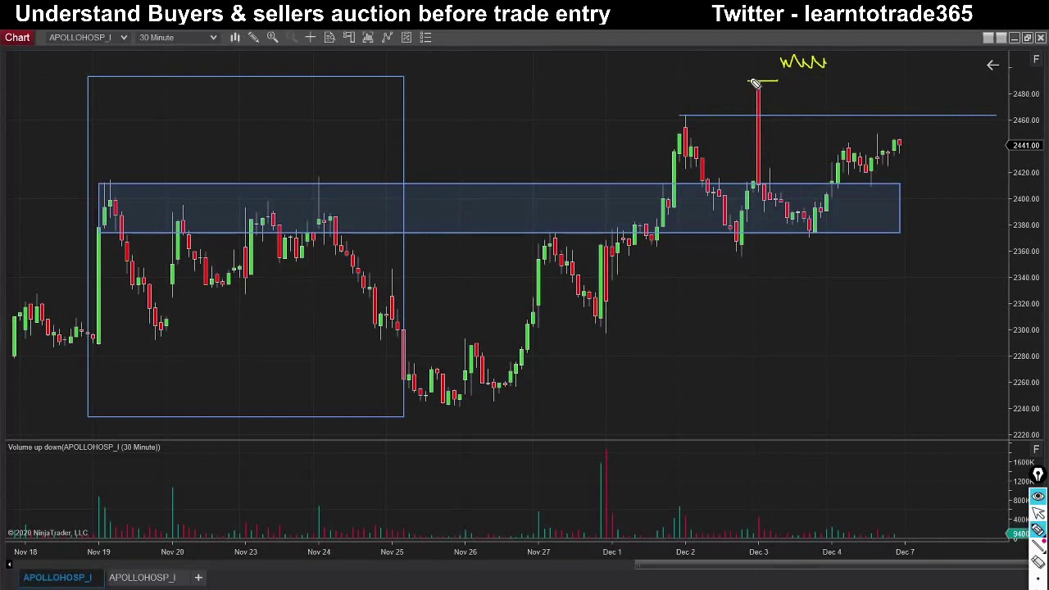
Sketch a candle crossing the upper horizontal line with a rising zigzag arrow, and reinforce the spike-high line and its zigzag.
mouse_move(907, 101)
left_mouse_down()
mouse_move(920, 137)
mouse_move(914, 96)
left_mouse_up()
left_click_drag(748, 82, 777, 81)
left_click_drag(938, 90, 966, 80)
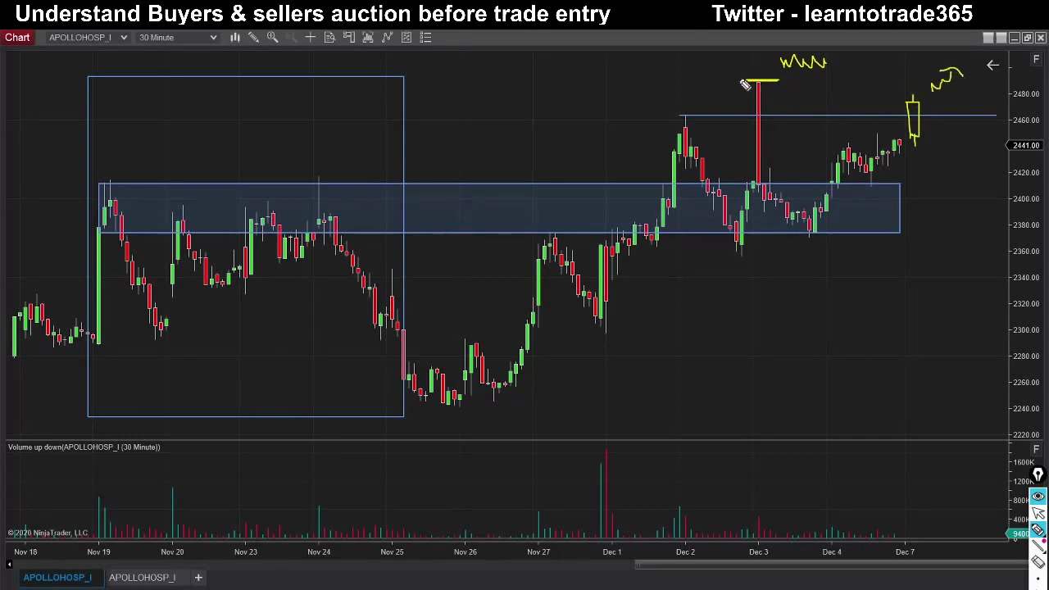
mouse_move(741, 80)
left_mouse_down()
mouse_move(801, 80)
mouse_move(807, 62)
mouse_move(826, 62)
left_mouse_up()
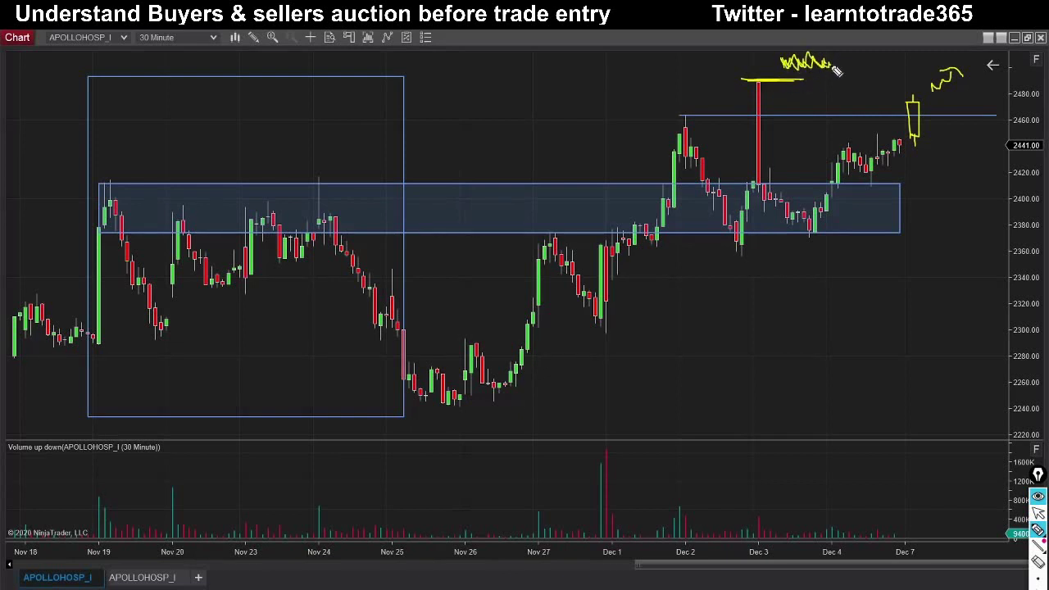
mouse_move(703, 77)
left_mouse_down()
mouse_move(717, 89)
mouse_move(742, 80)
left_mouse_up()
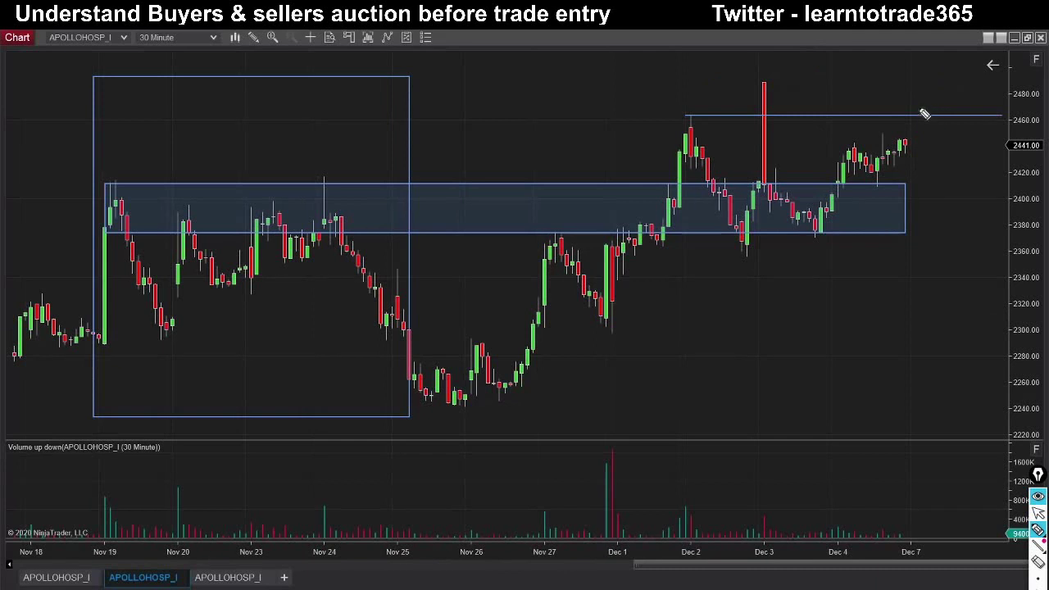
Sketch a candle with wicks crossing the upper horizontal line after the last bar, and clear the annotations.
mouse_move(922, 107)
left_mouse_down()
mouse_move(922, 130)
mouse_move(935, 107)
mouse_move(933, 133)
left_mouse_up()
left_click_drag(926, 133, 926, 143)
left_click_drag(927, 106, 927, 96)
left_click(1038, 561)
left_click(1038, 514)
On the 5 Minute chart, box the 2465.00 price label and write an underlined B at the horizontal line.
left_click(209, 577)
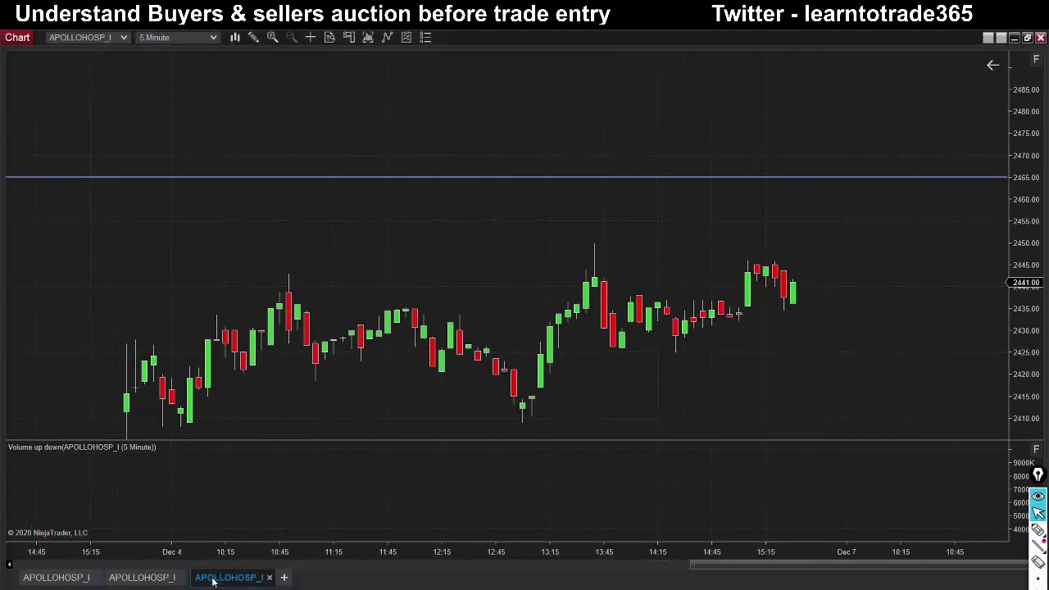
left_click(1038, 534)
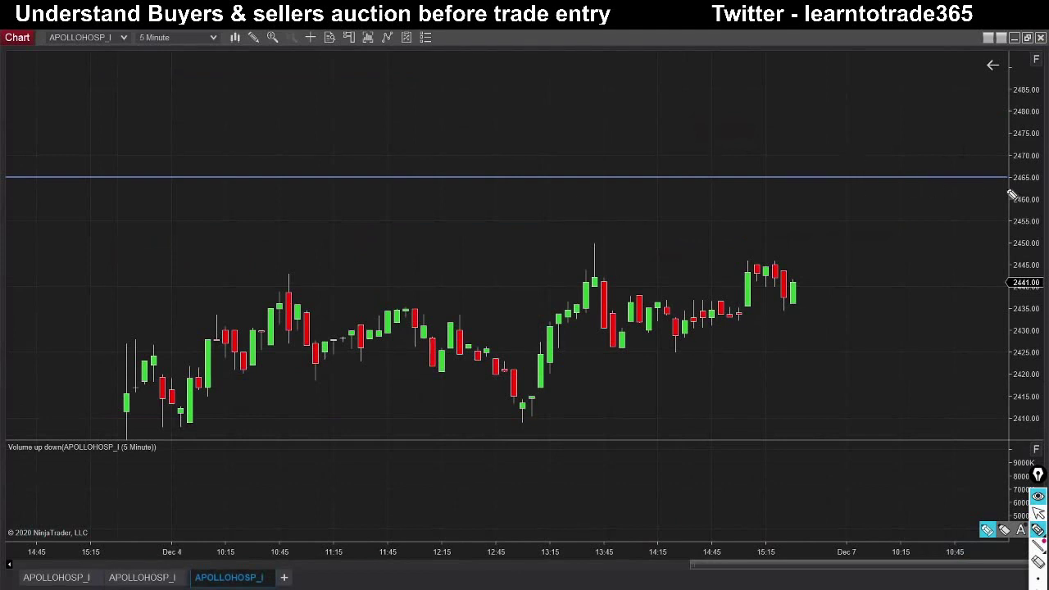
mouse_move(1008, 185)
left_mouse_down()
mouse_move(1043, 187)
mouse_move(1017, 172)
left_mouse_up()
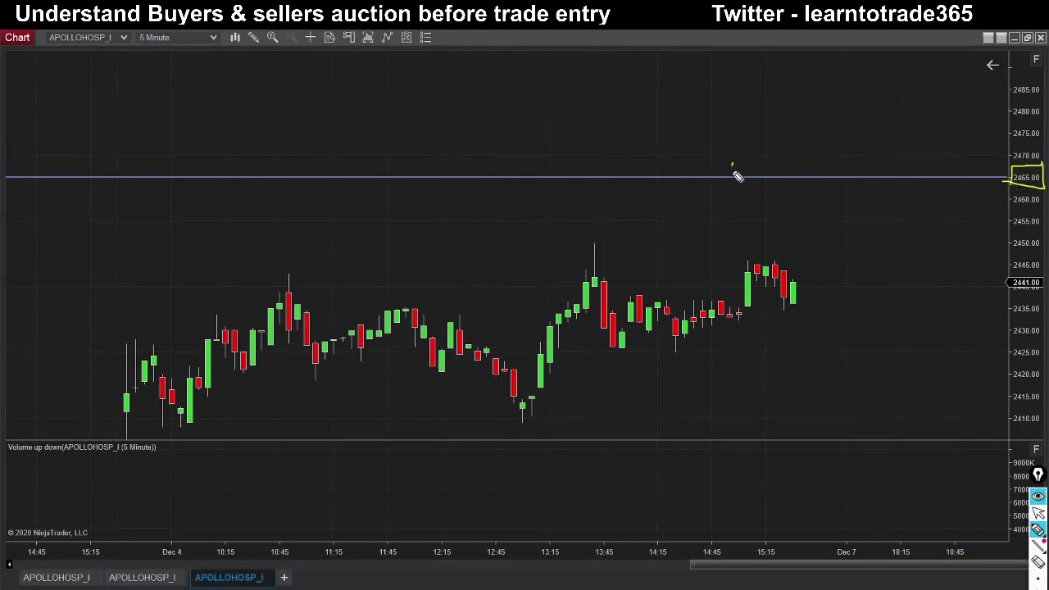
mouse_move(732, 174)
left_mouse_down()
mouse_move(733, 164)
mouse_move(711, 177)
left_mouse_up()
Box the 13:00–13:45 rally and sketch four rising vertical strokes below the late-session candles.
mouse_move(533, 243)
left_mouse_down()
mouse_move(608, 243)
mouse_move(610, 392)
mouse_move(508, 409)
left_mouse_up()
left_click_drag(522, 238, 522, 407)
left_click_drag(719, 413, 742, 335)
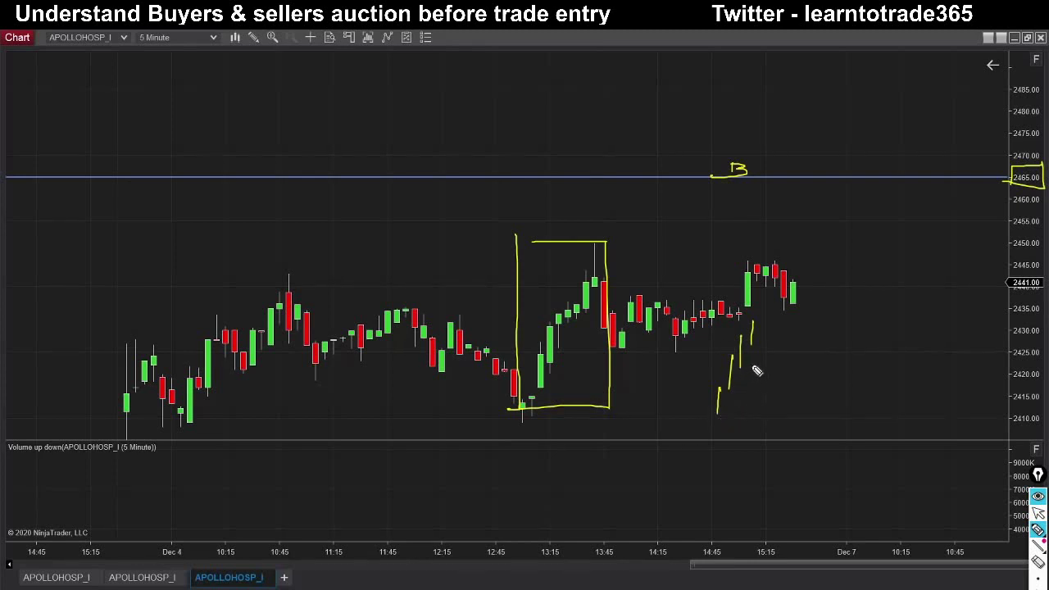
Write HH → HL beside the rising strokes, mark the strokes' lows with short horizontal lines, and clear the annotations.
left_click_drag(826, 361, 833, 374)
left_click_drag(826, 368, 849, 368)
mouse_move(748, 346)
left_mouse_down()
mouse_move(764, 345)
mouse_move(738, 366)
left_mouse_up()
left_click_drag(859, 374, 912, 377)
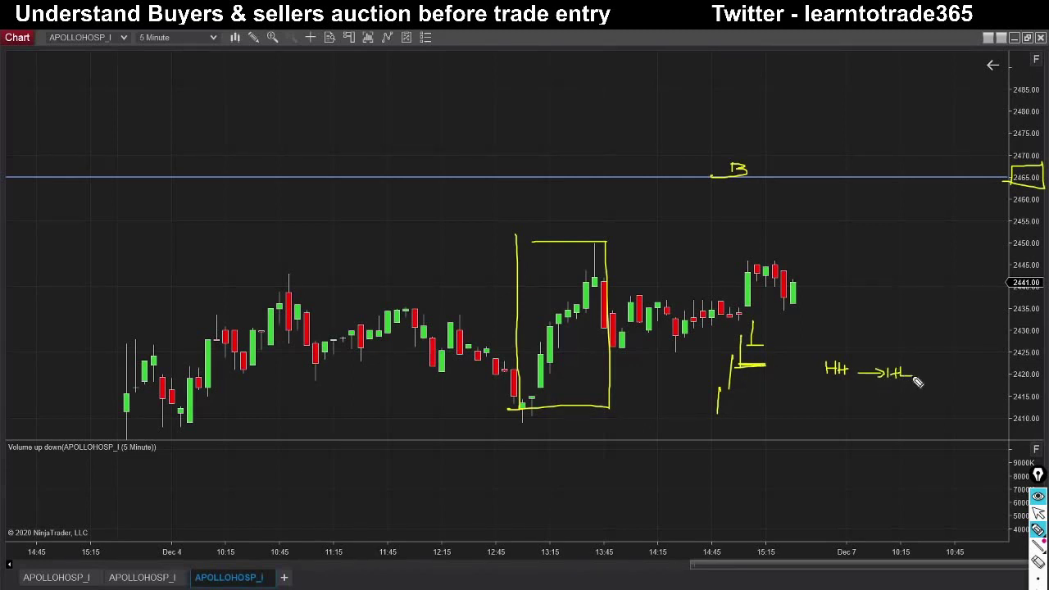
left_click_drag(753, 369, 744, 374)
left_click_drag(772, 365, 784, 373)
left_click(1038, 563)
left_click(1038, 513)
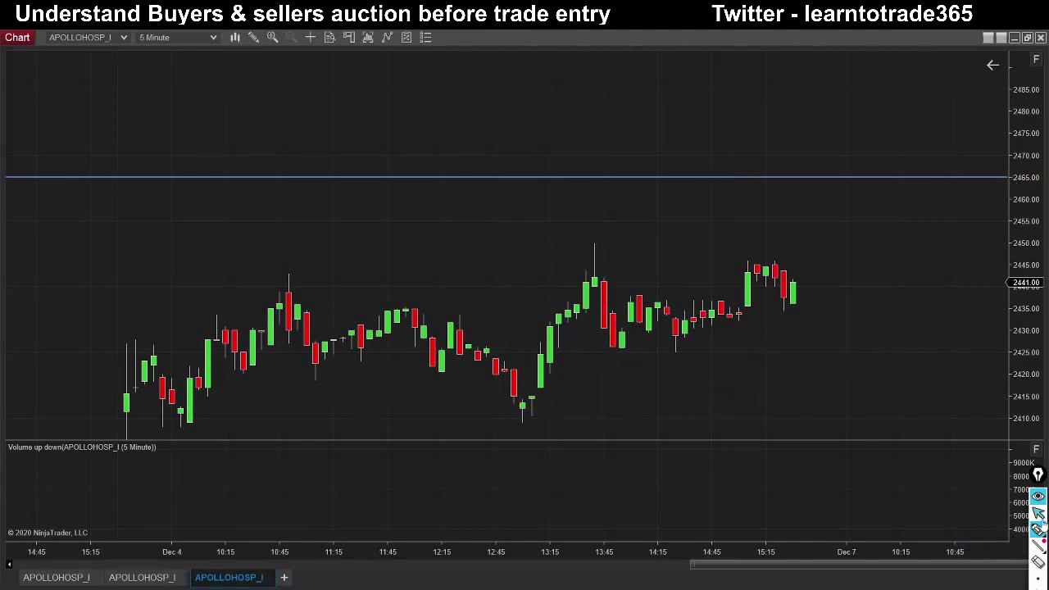
On the 30 Minute chart, write an underlined 2440 below the last bar, mark the Dec 4 high with a short horizontal line, and clear the annotations.
left_click(137, 585)
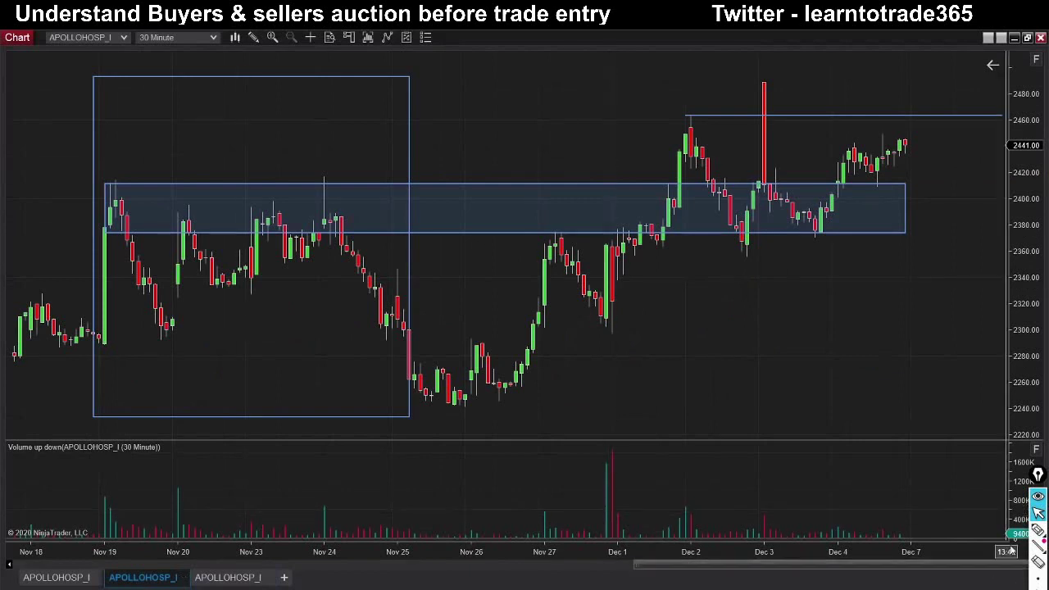
left_click(1038, 531)
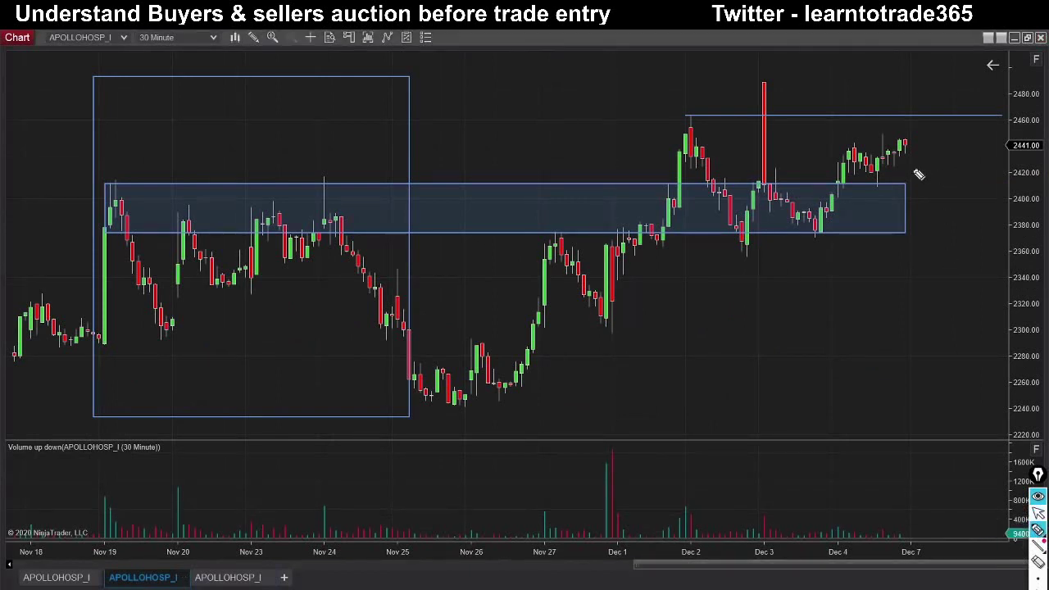
mouse_move(906, 166)
left_mouse_down()
mouse_move(914, 174)
mouse_move(951, 161)
mouse_move(961, 174)
left_mouse_up()
left_click_drag(874, 132, 897, 135)
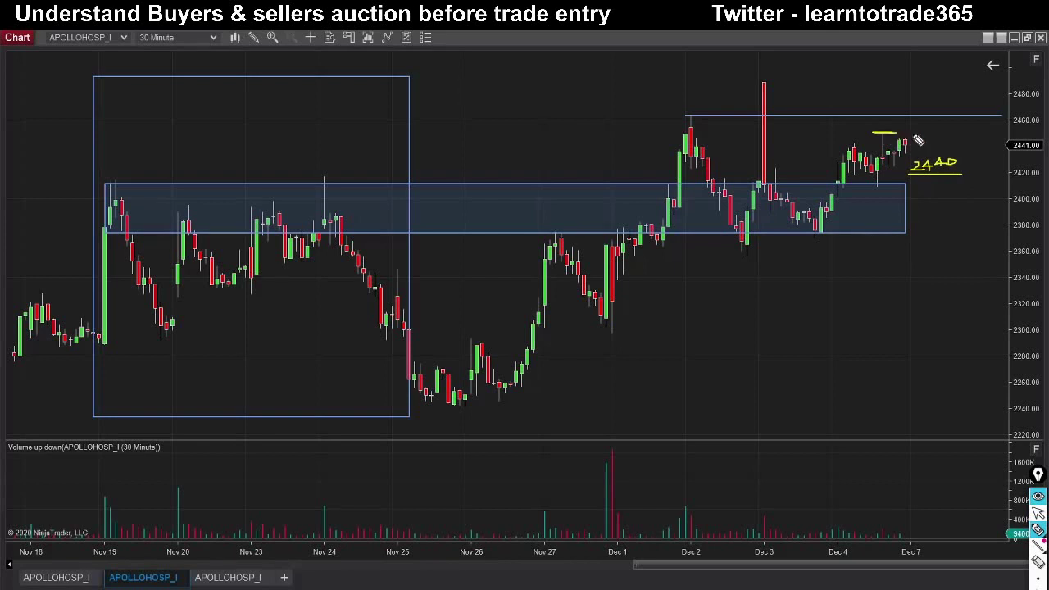
left_click_drag(912, 144, 915, 141)
left_click(1038, 547)
left_click(1038, 513)
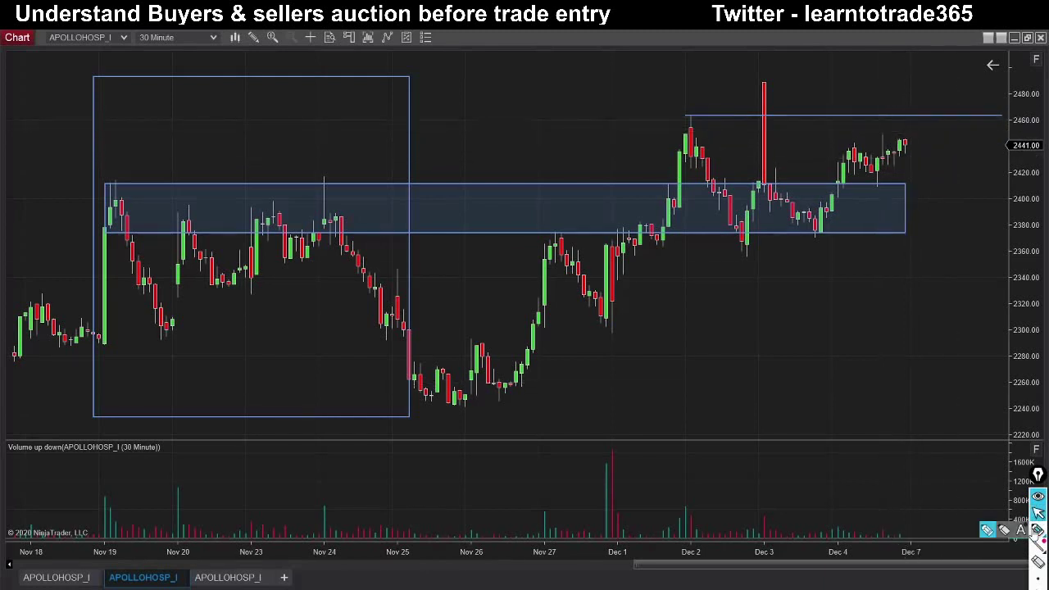
Write 2440 beside the last bar, sketch a wicked candle crossing the upper horizontal line above it, and clear the annotations.
left_click(1038, 531)
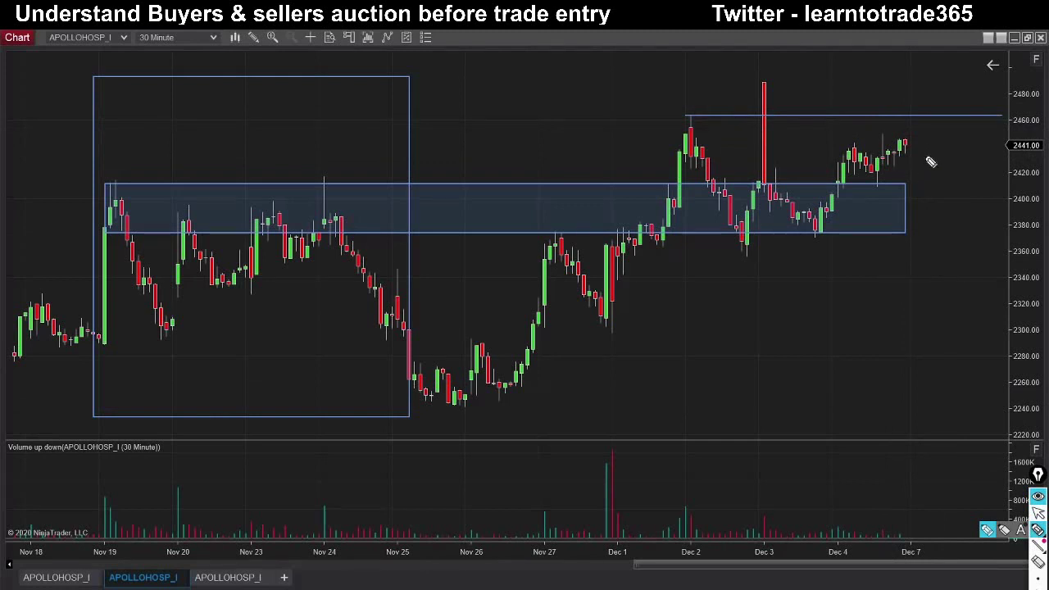
mouse_move(930, 159)
left_mouse_down()
mouse_move(961, 161)
mouse_move(929, 104)
mouse_move(939, 104)
mouse_move(933, 141)
left_mouse_up()
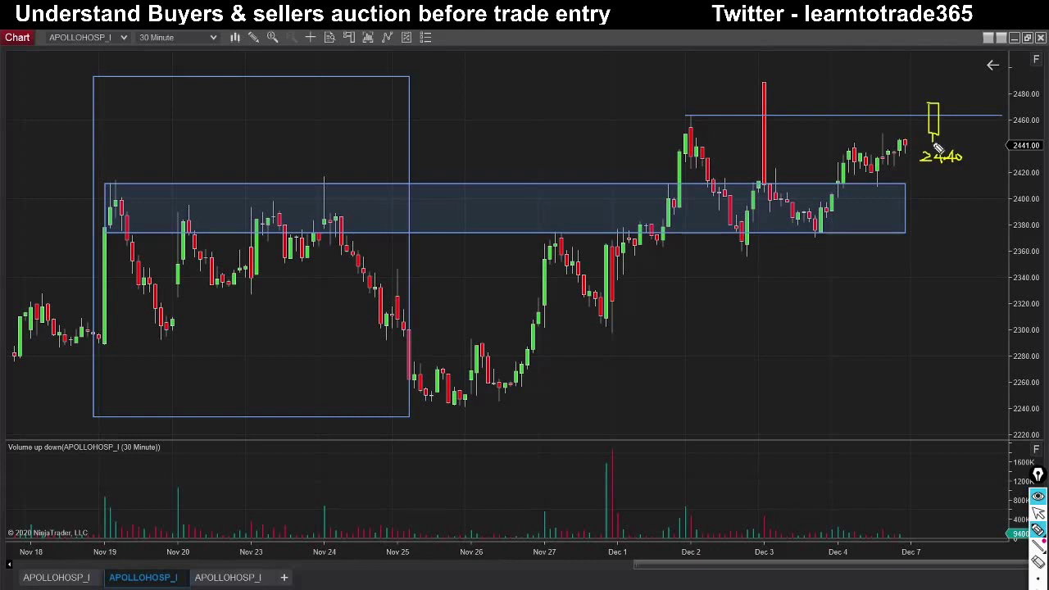
left_click_drag(933, 104, 933, 97)
left_click_drag(900, 93, 909, 93)
left_click_drag(916, 98, 910, 101)
key("ctrl+shift+Delete")
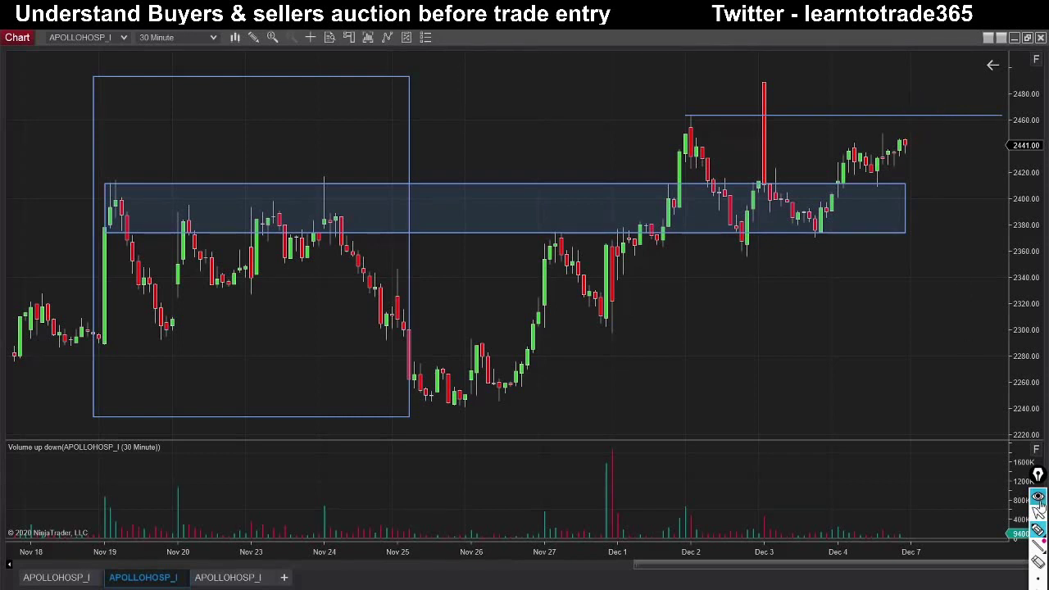